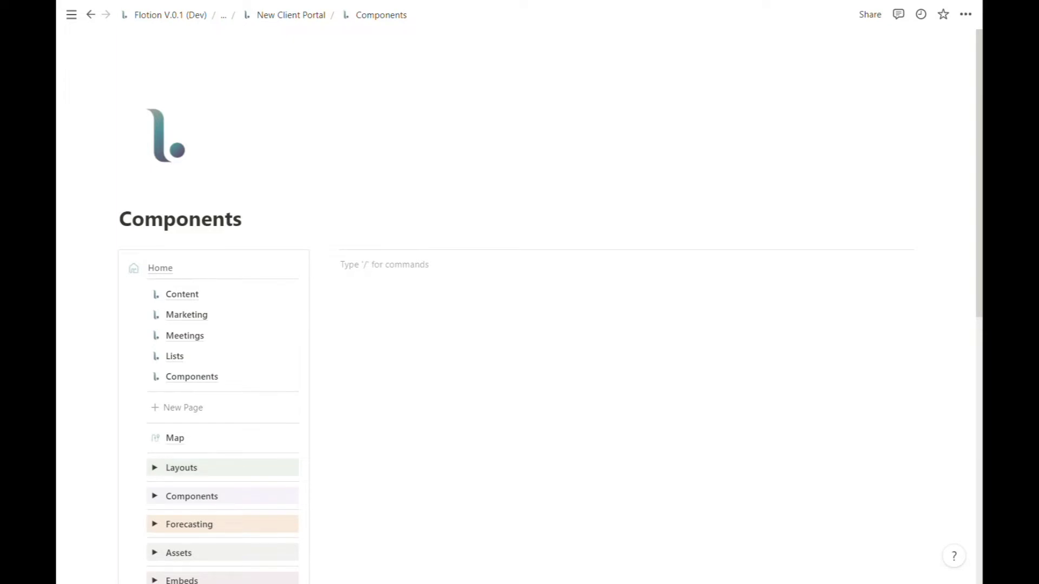
scroll(519, 303, down, 2)
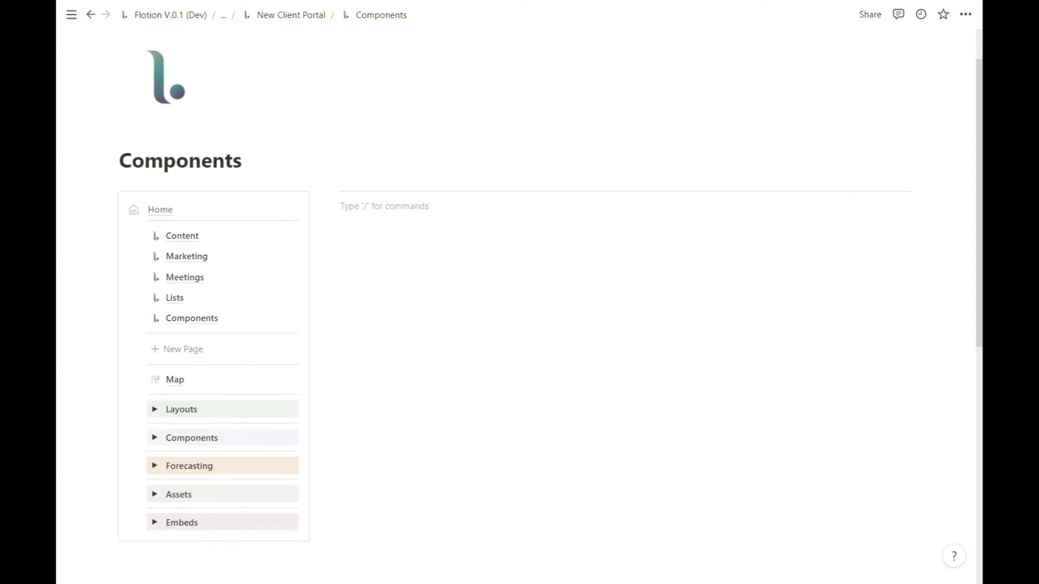
scroll(131, 471, down, 2)
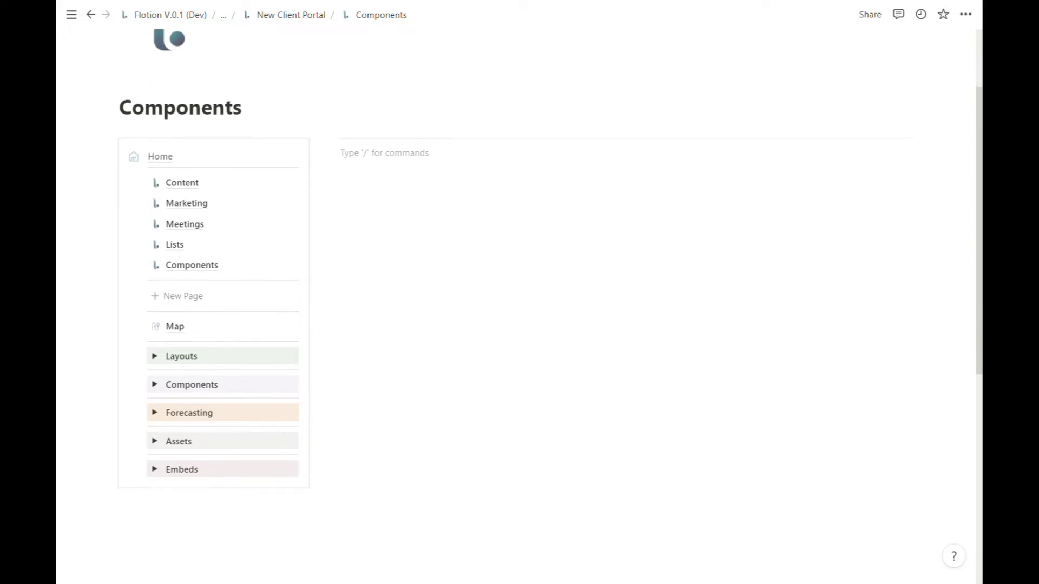
scroll(131, 472, up, 4)
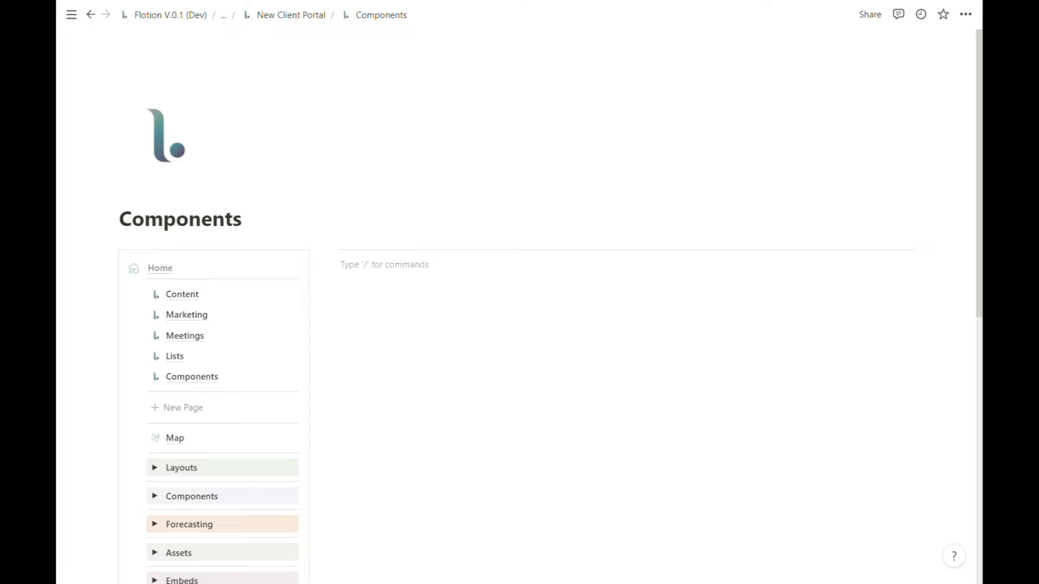
Expand the Components toggle in the page's navigation block and review the available components in every category.
scroll(213, 379, down, 2)
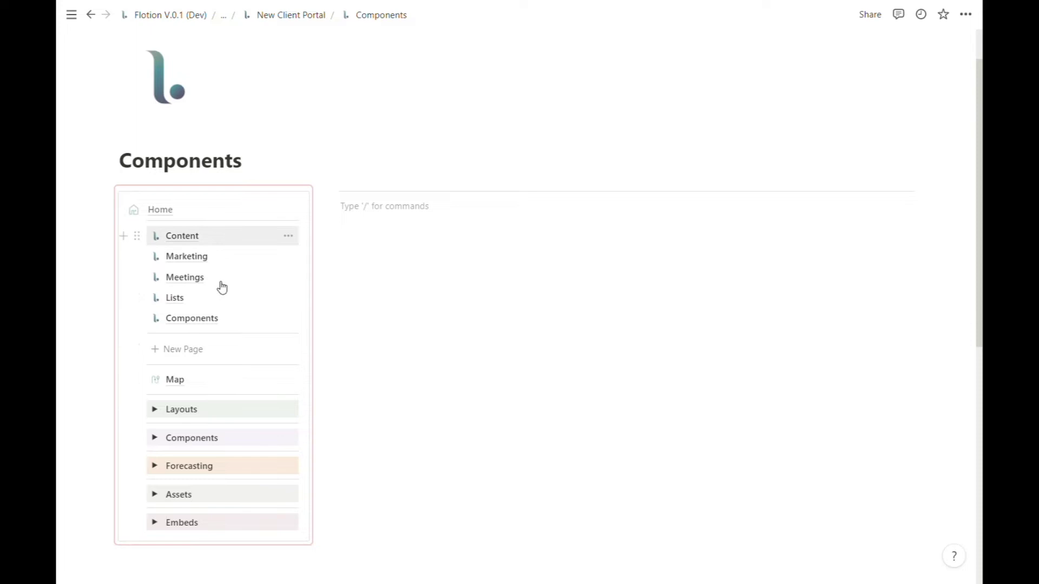
click(155, 438)
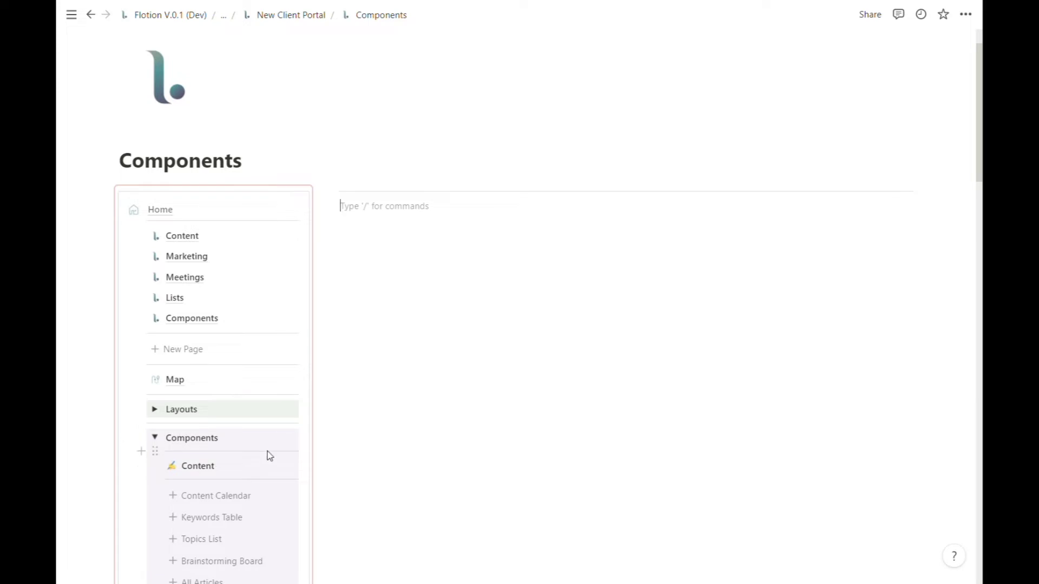
scroll(243, 399, down, 3)
scroll(244, 399, down, 1)
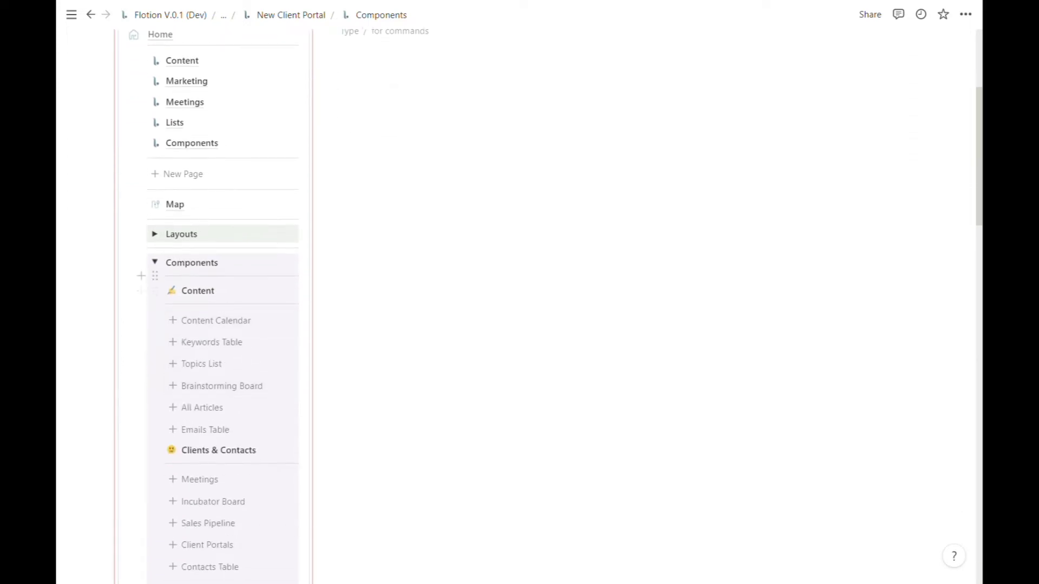
scroll(194, 219, down, 2)
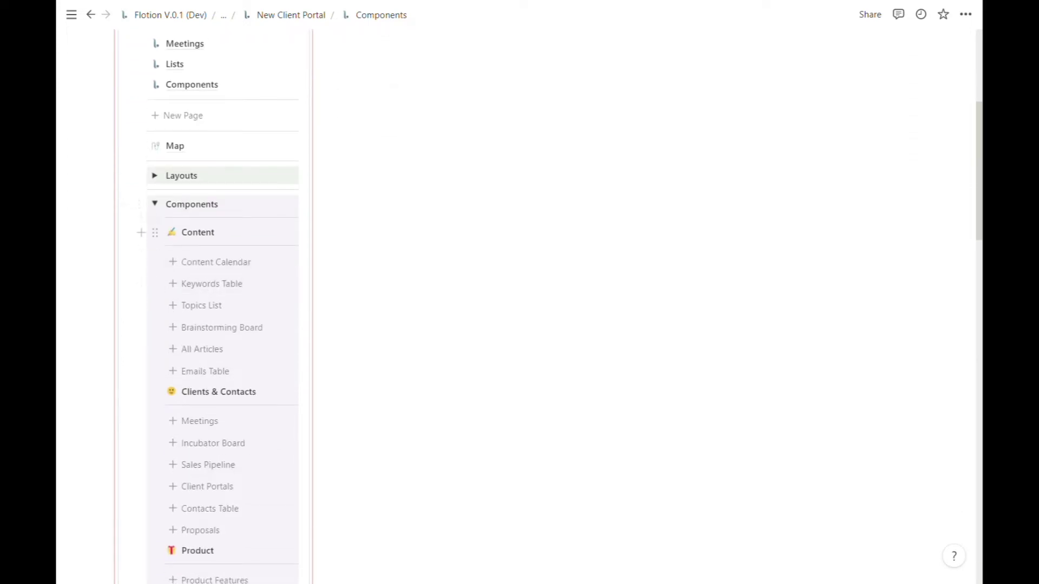
scroll(209, 269, down, 7)
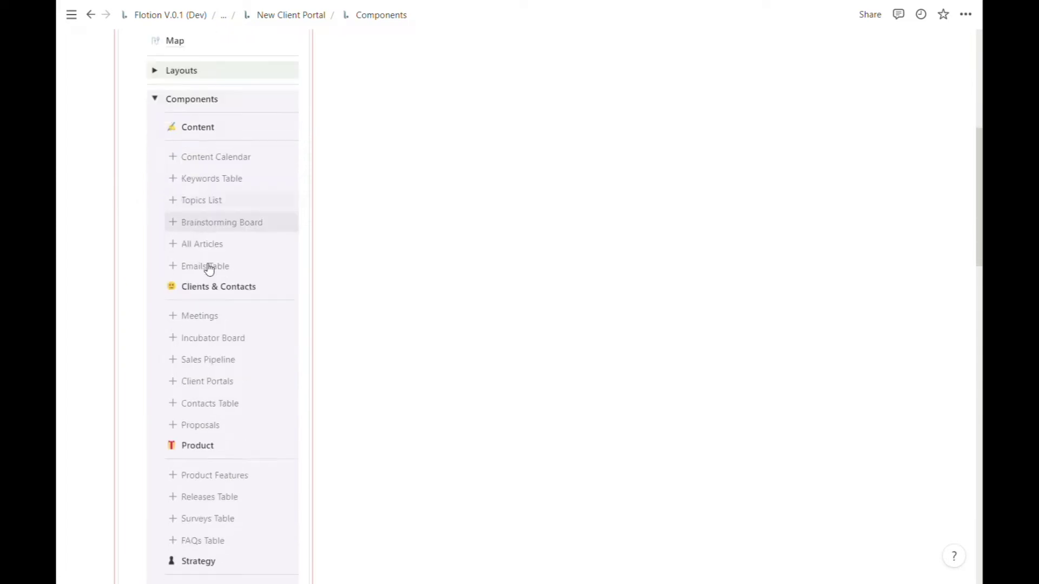
scroll(226, 271, down, 12)
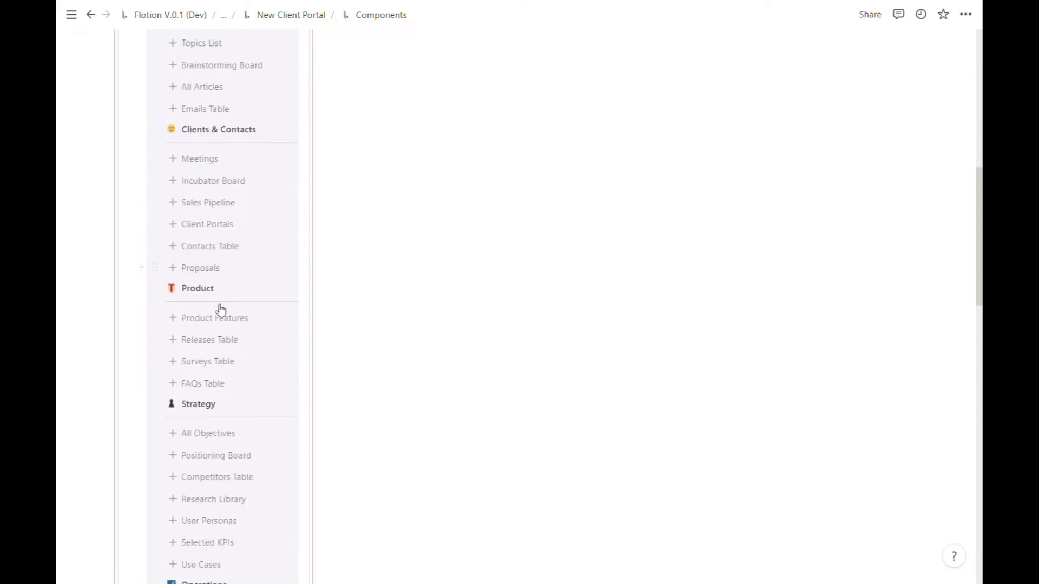
scroll(208, 260, down, 7)
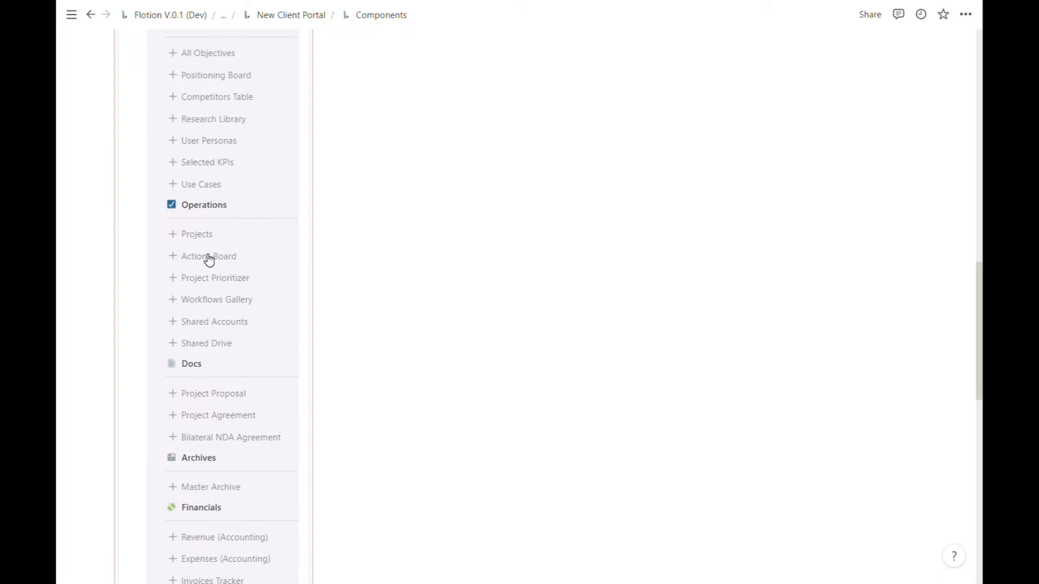
scroll(206, 230, down, 6)
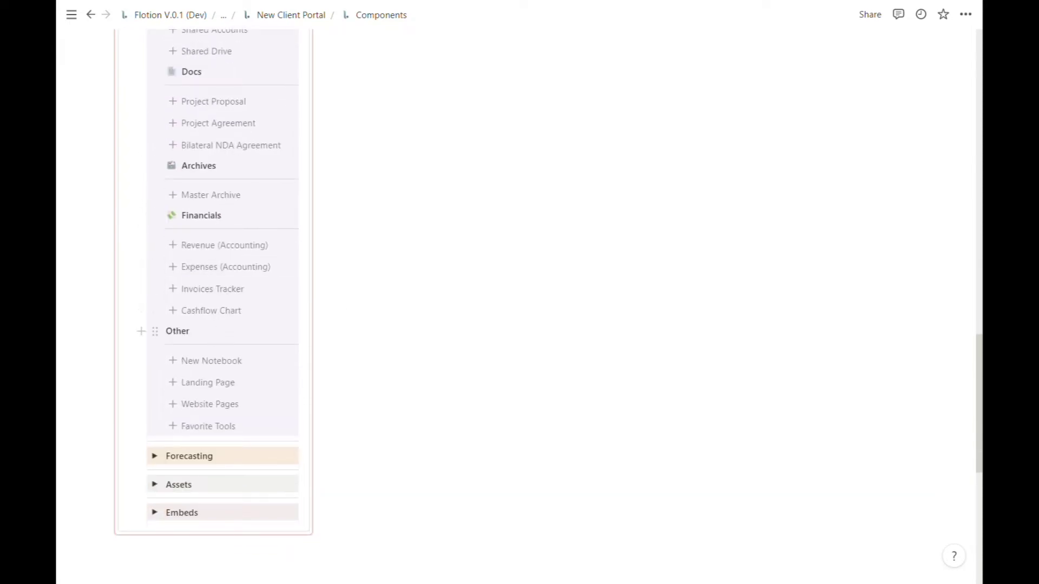
scroll(209, 331, up, 20)
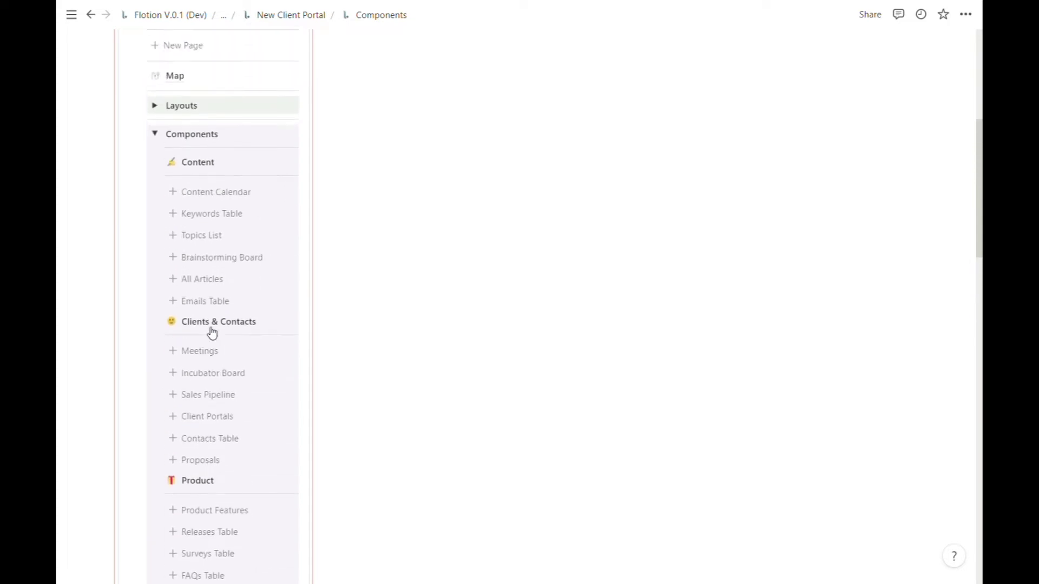
scroll(210, 330, up, 4)
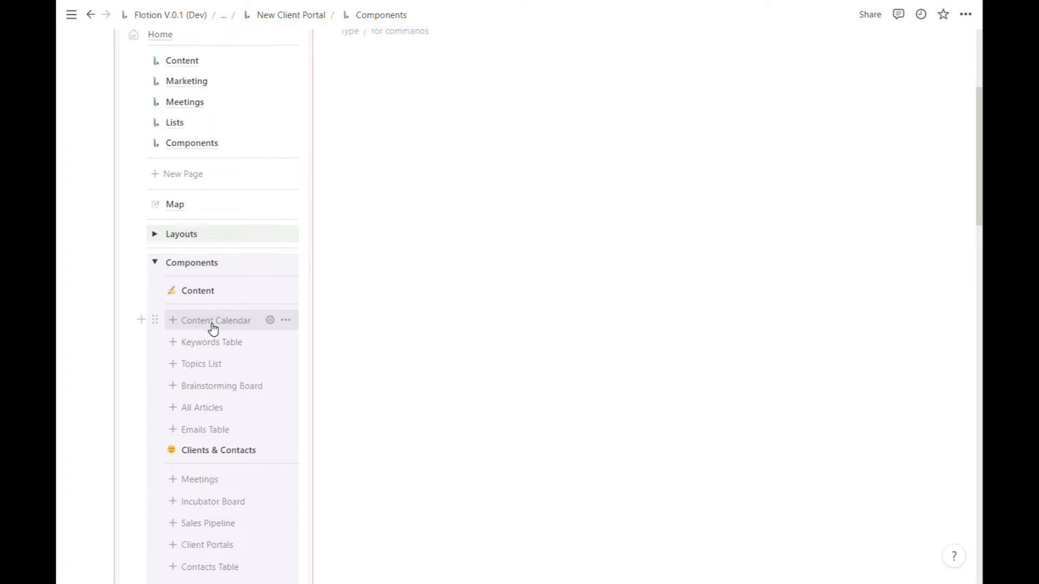
Add a Content Calendar component to the main column of the Components page and collapse the Components toggle.
scroll(212, 329, up, 3)
scroll(213, 328, down, 4)
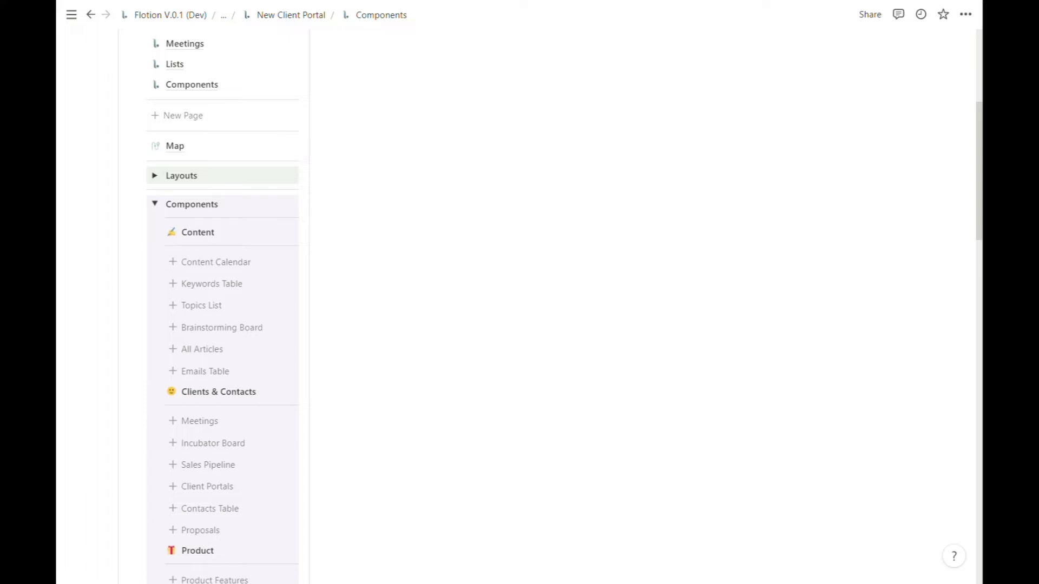
click(202, 268)
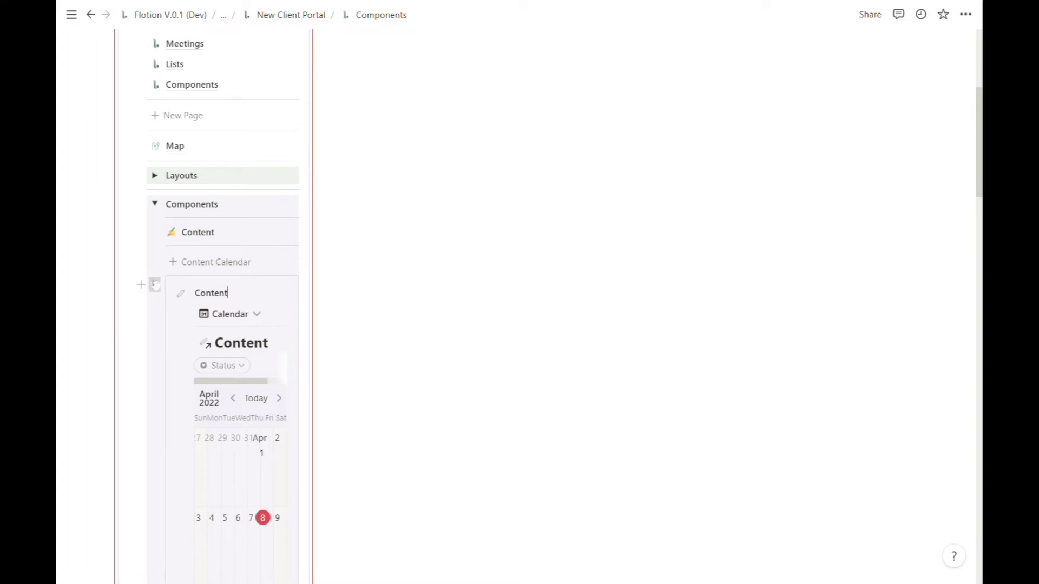
drag(154, 285, 459, 93)
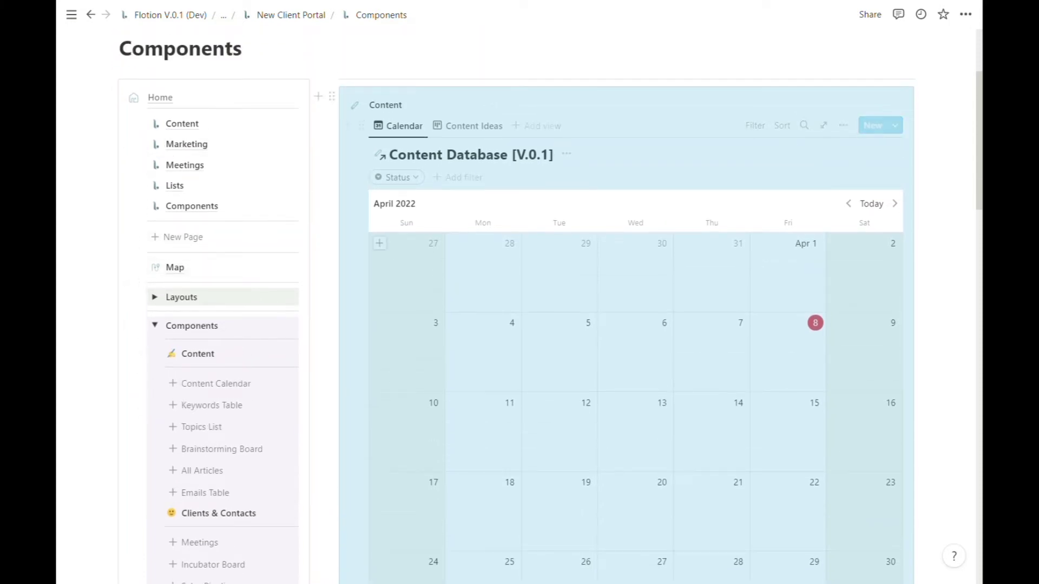
key(Escape)
scroll(519, 324, up, 2)
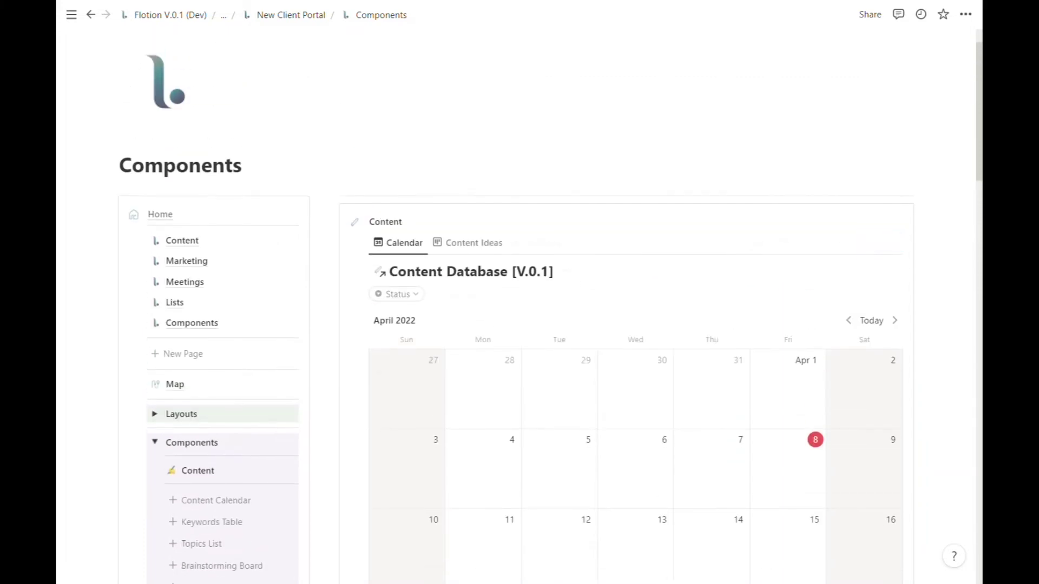
scroll(561, 204, down, 1)
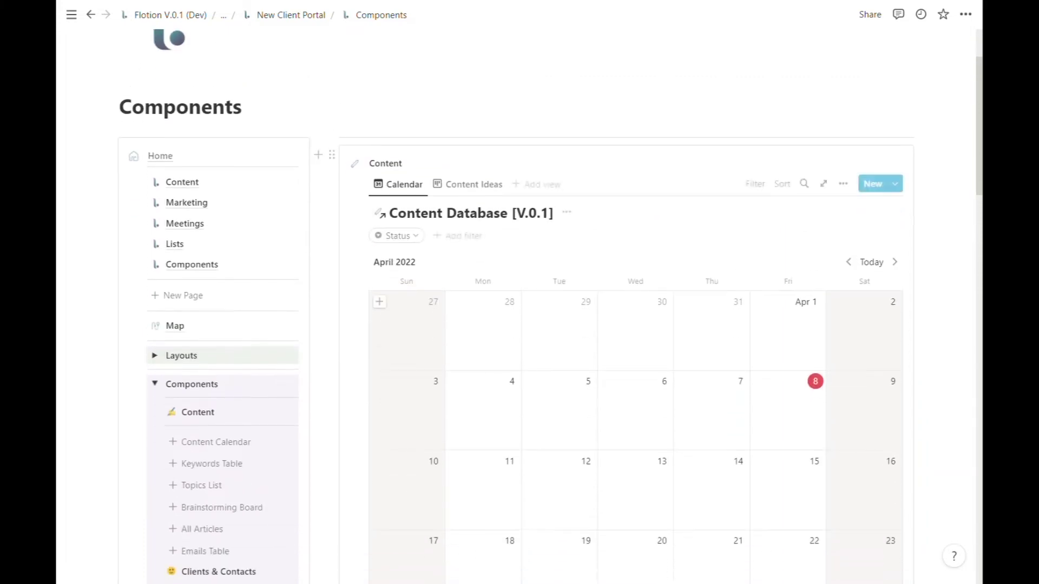
click(154, 385)
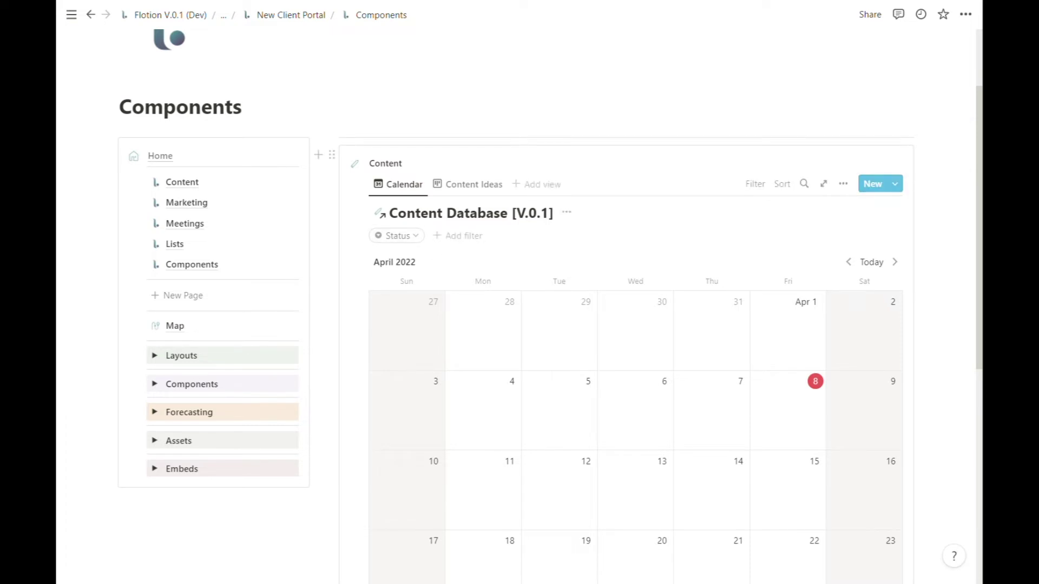
Create a new portal page titled "Content 2" and move its link directly below Components in the page list.
click(179, 297)
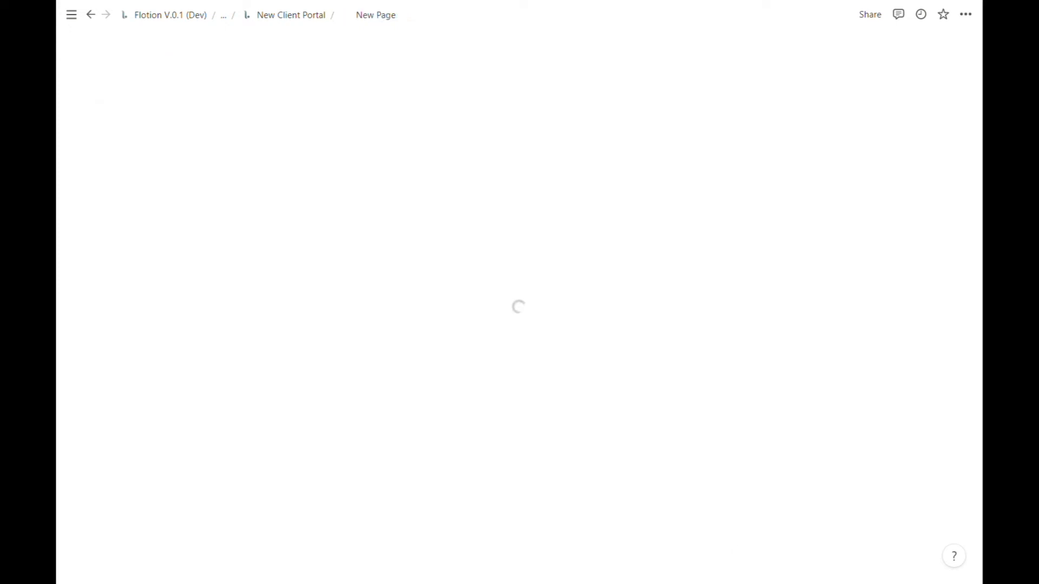
click(169, 219)
key(ctrl+a)
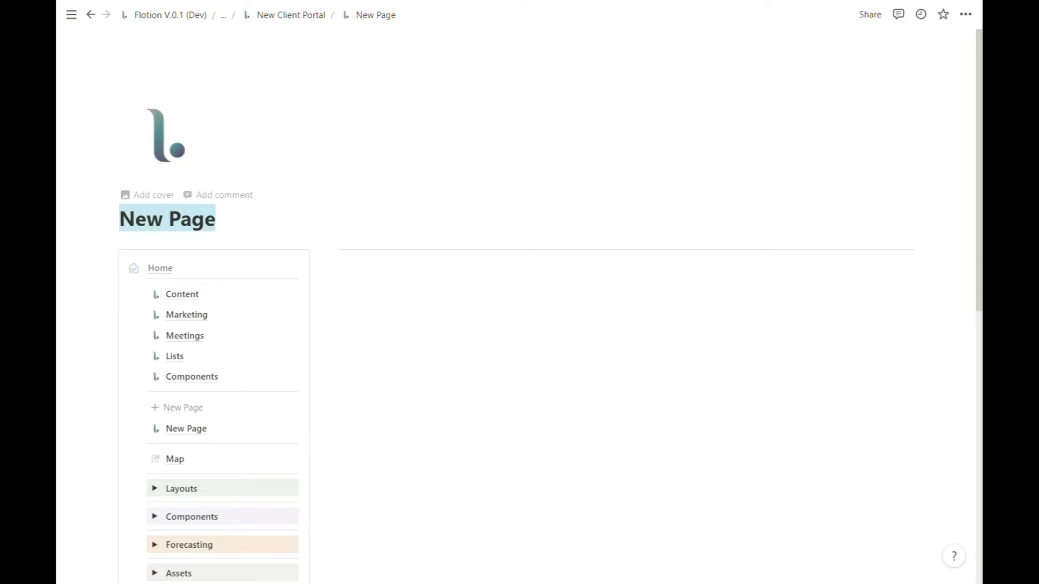
text(Content )
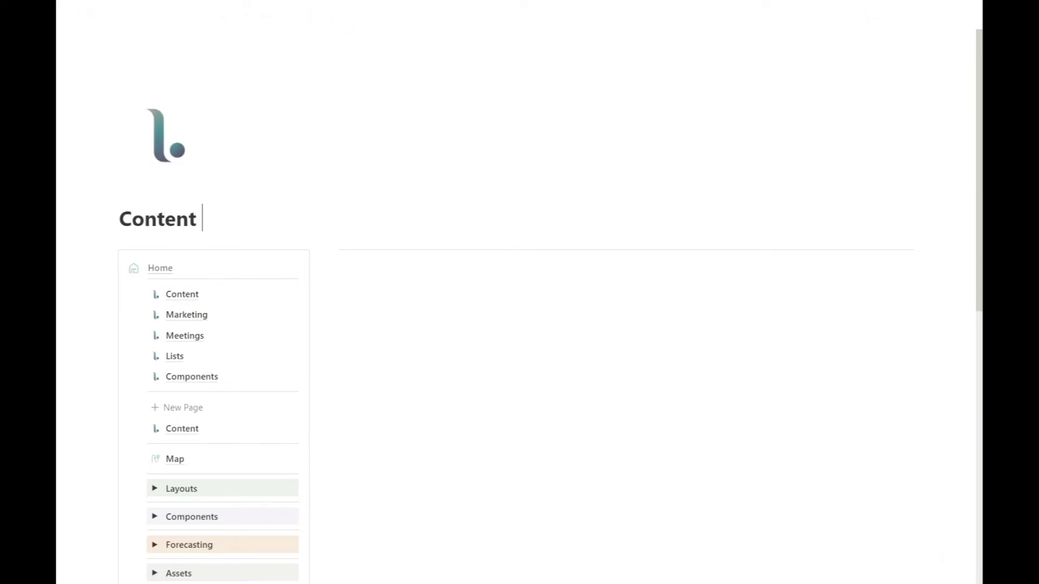
text(2)
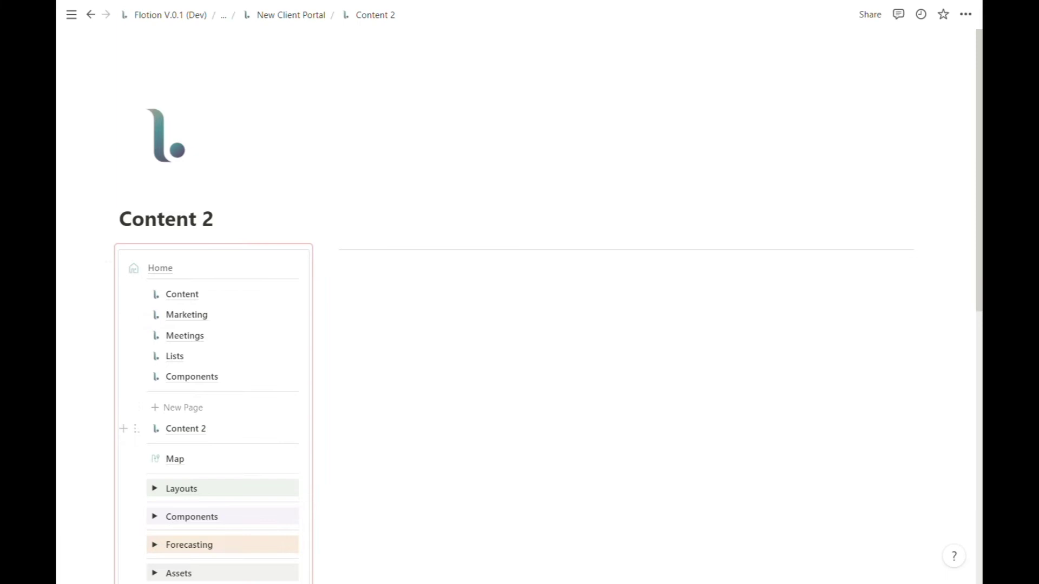
drag(137, 429, 149, 390)
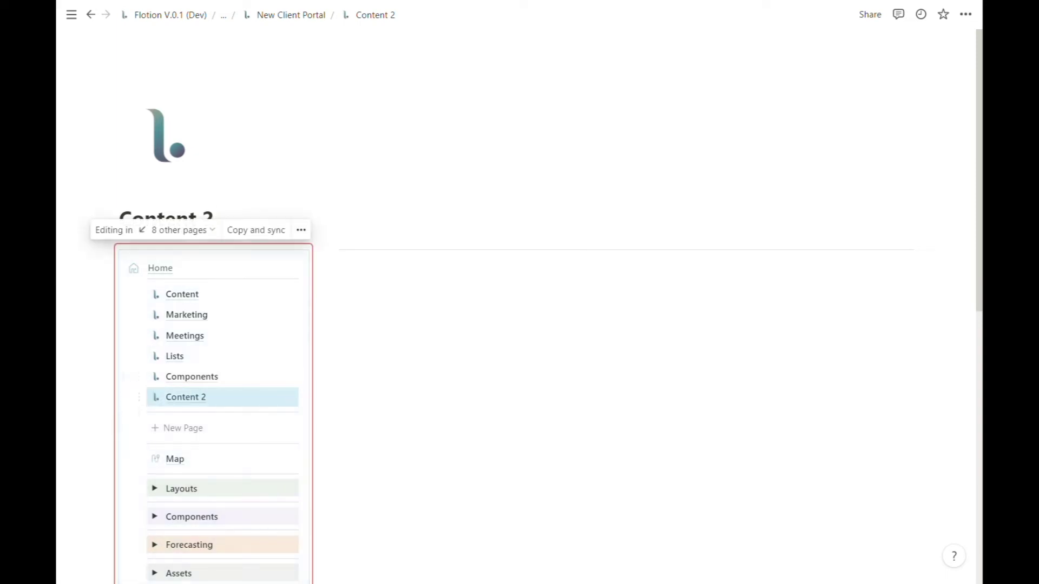
Place a Content Calendar component in the empty main column of the Content 2 page and collapse the Components toggle.
click(378, 262)
scroll(519, 325, down, 1)
scroll(519, 303, down, 1)
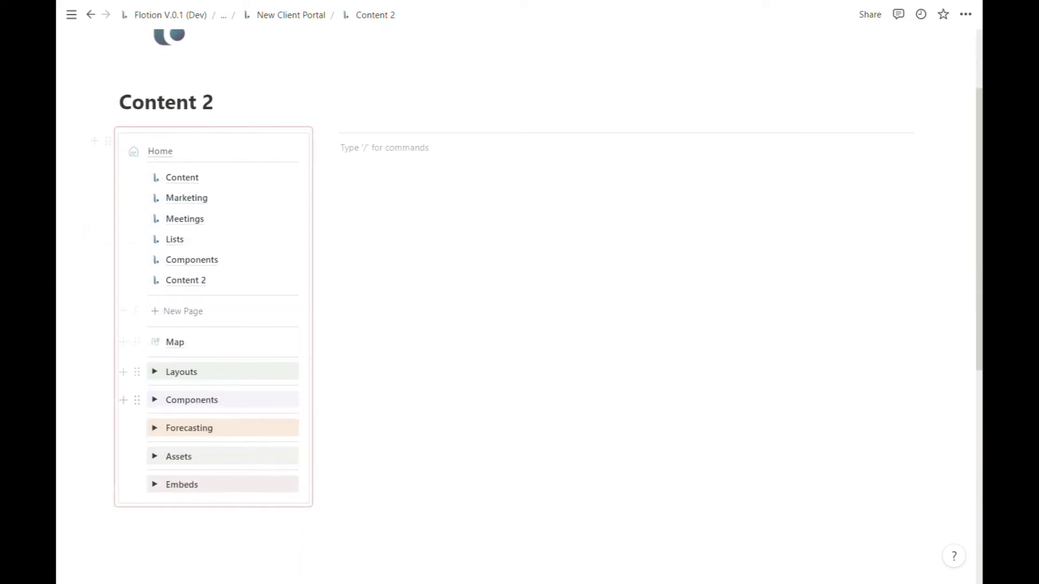
click(155, 401)
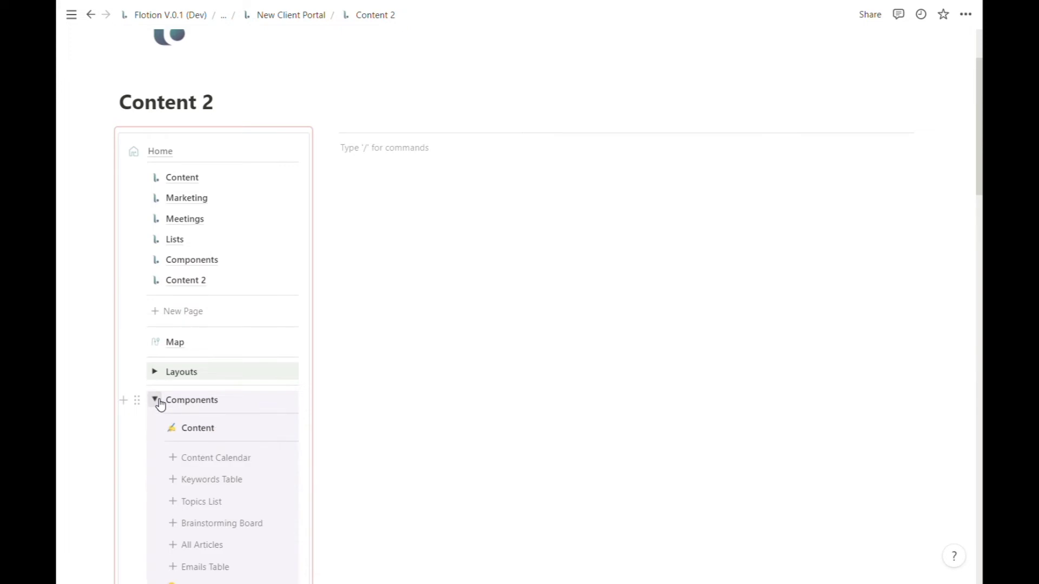
scroll(249, 338, down, 1)
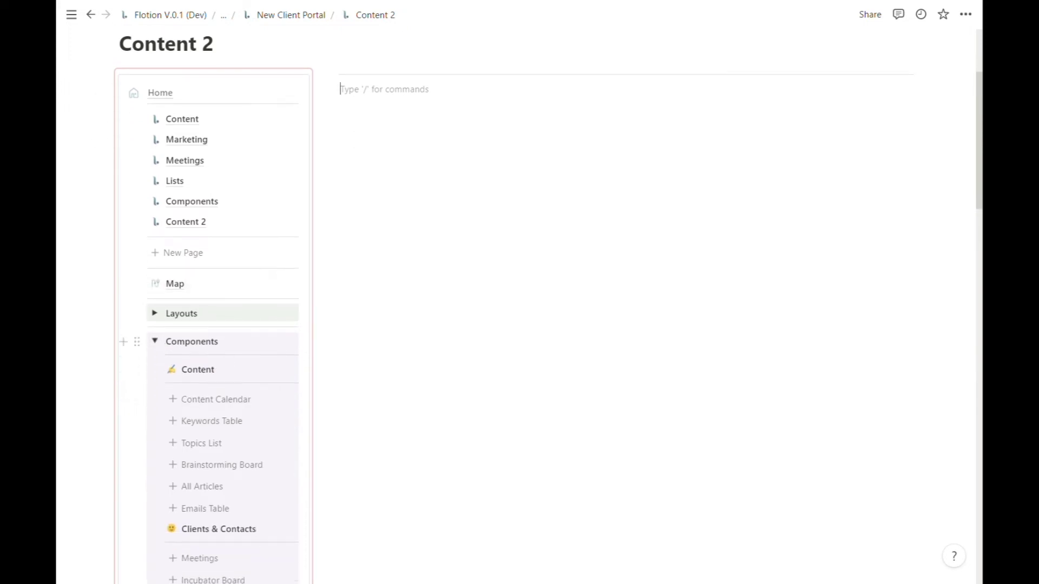
click(193, 402)
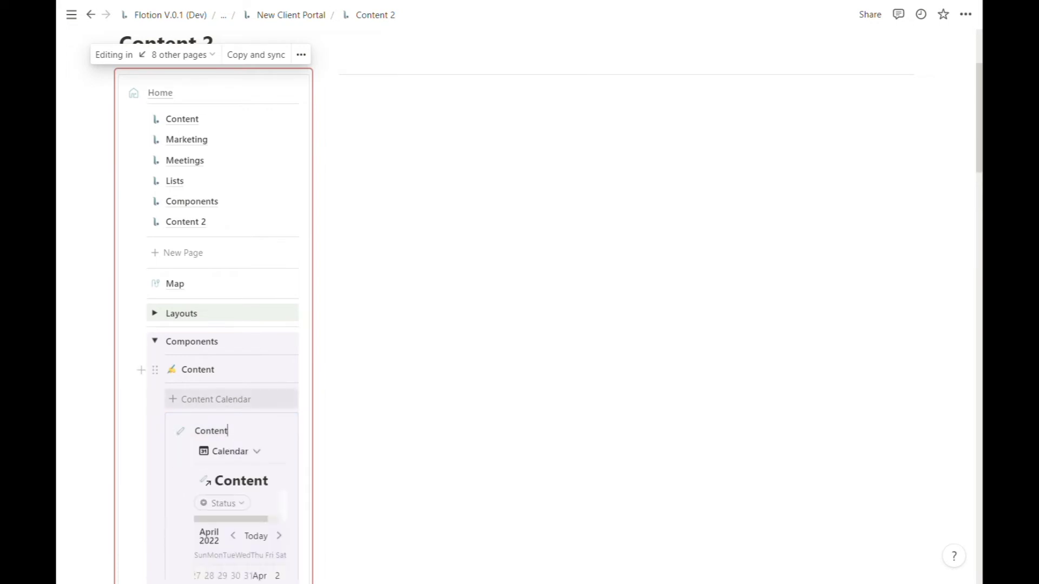
drag(154, 422, 457, 106)
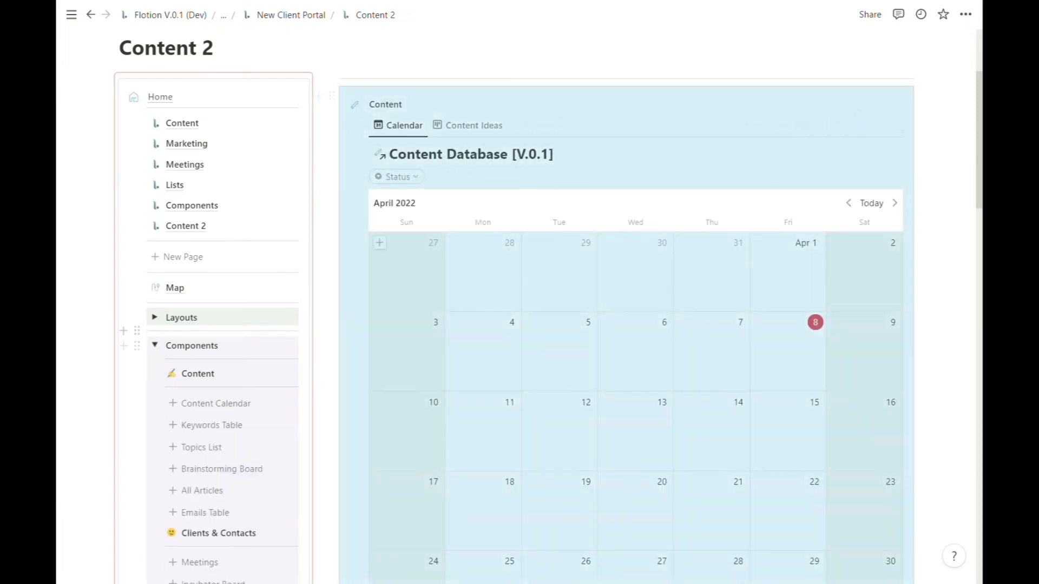
click(155, 345)
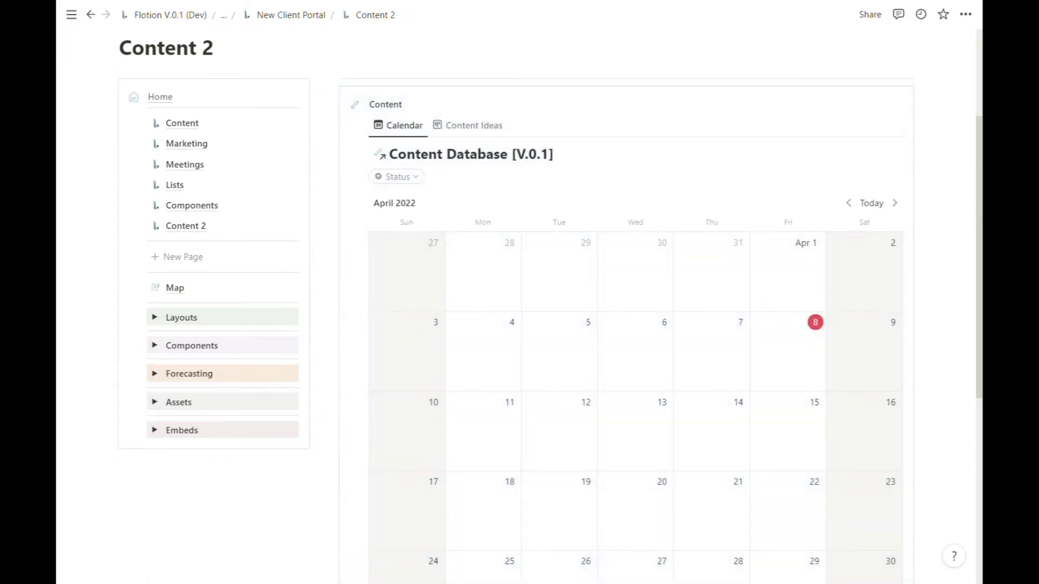
Add an entry titled "Content Test" to the content calendar on April 14, 2022.
click(683, 403)
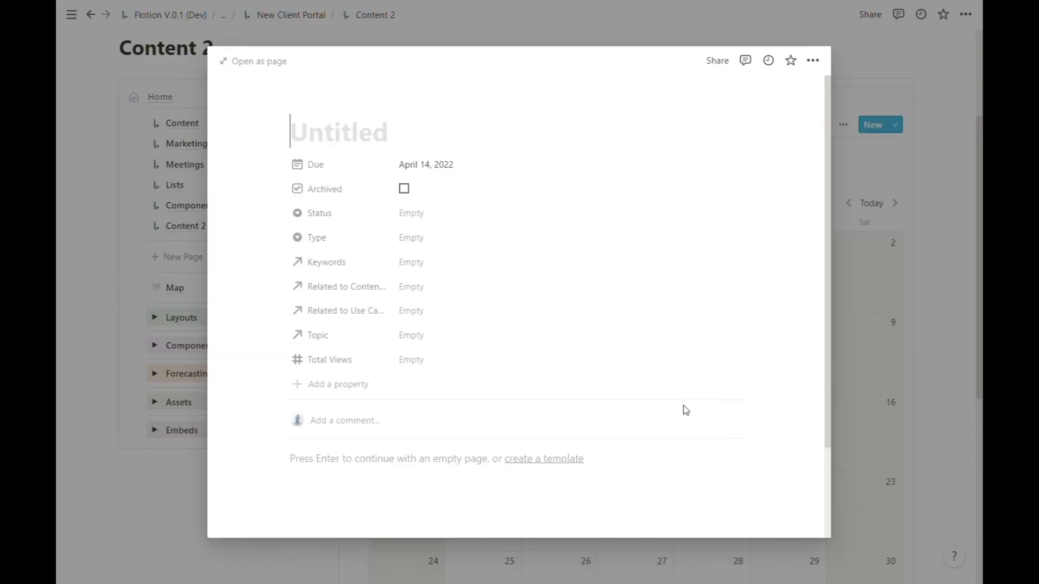
text(Content Test)
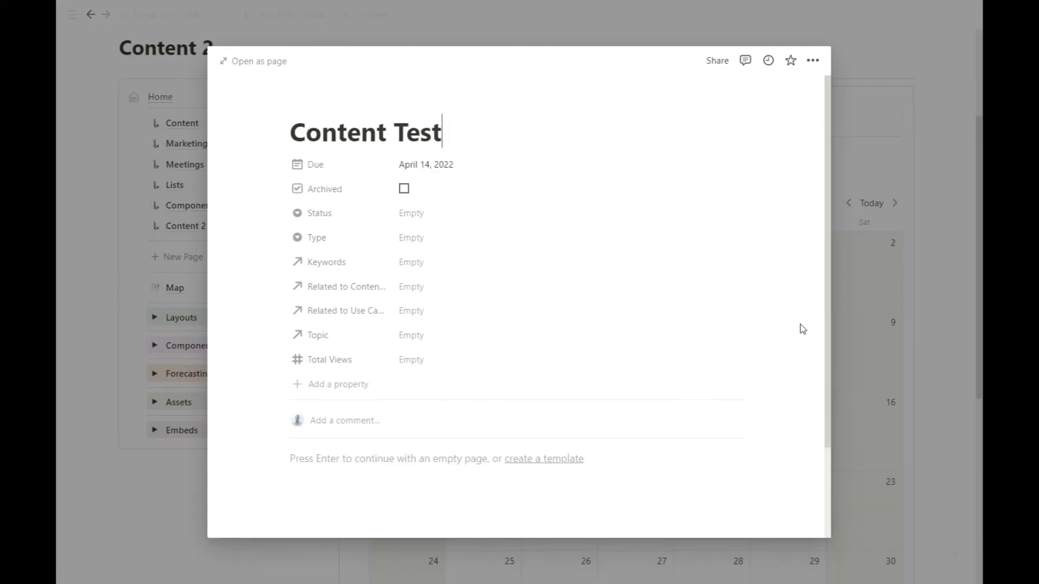
click(928, 272)
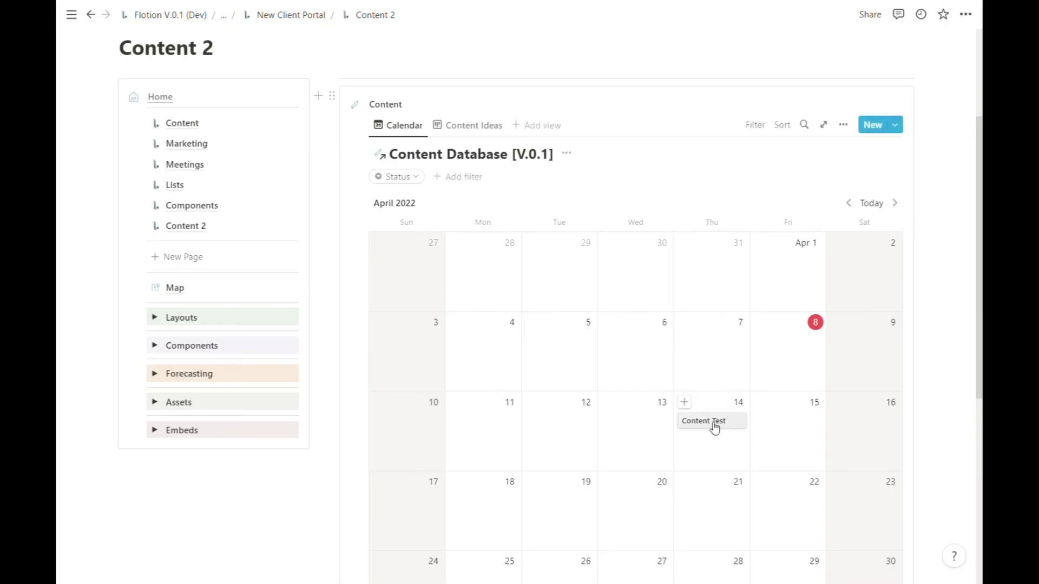
Open the Components page and check its content calendar for the Content Test entry.
scroll(550, 346, up, 1)
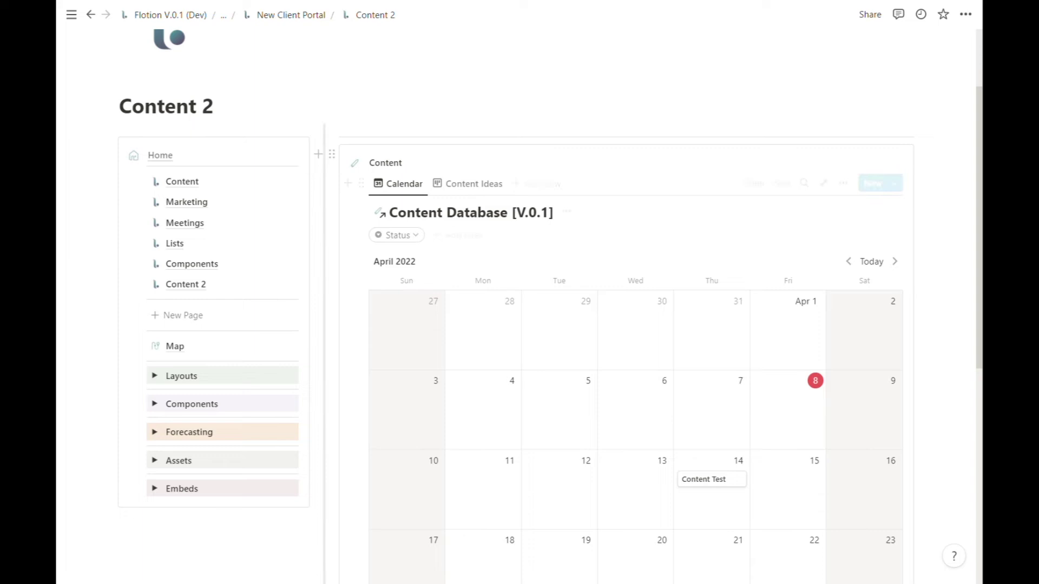
click(196, 264)
scroll(715, 422, down, 3)
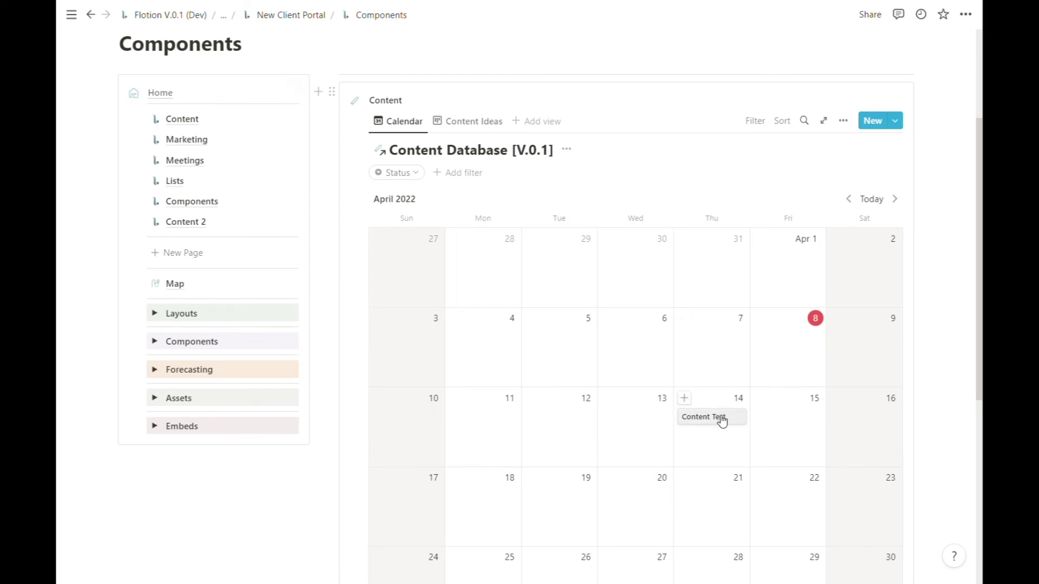
Move the Content Test entry to April 5, 2022 in the Components page's calendar and check the change on the Content 2 page.
drag(724, 424, 570, 352)
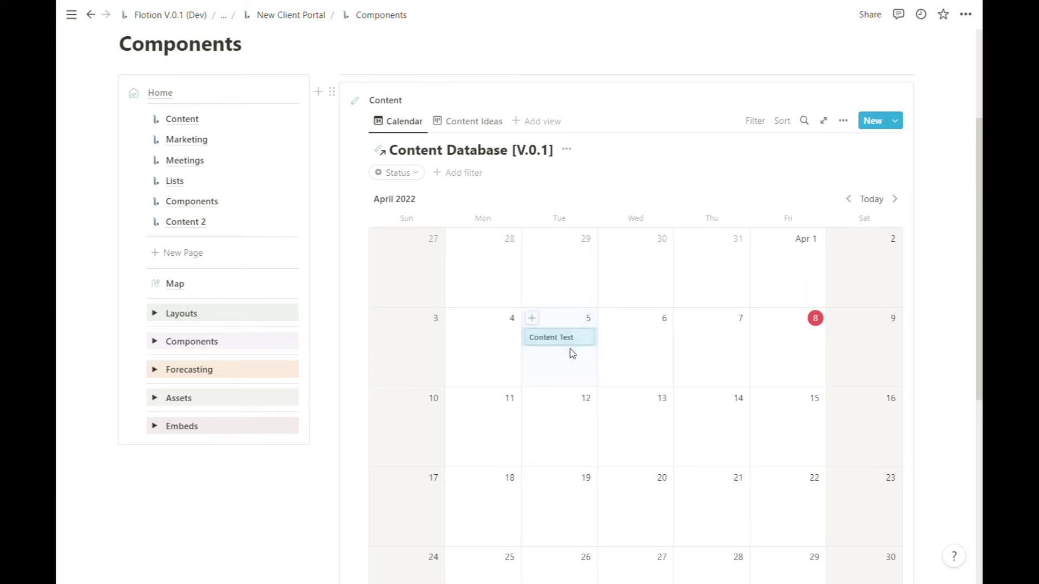
scroll(420, 310, up, 2)
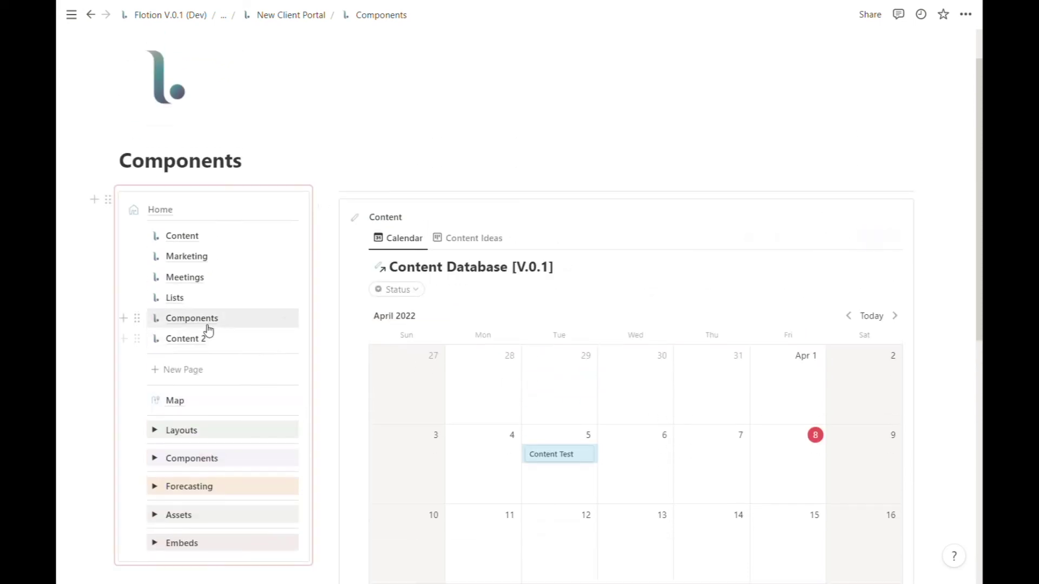
click(202, 339)
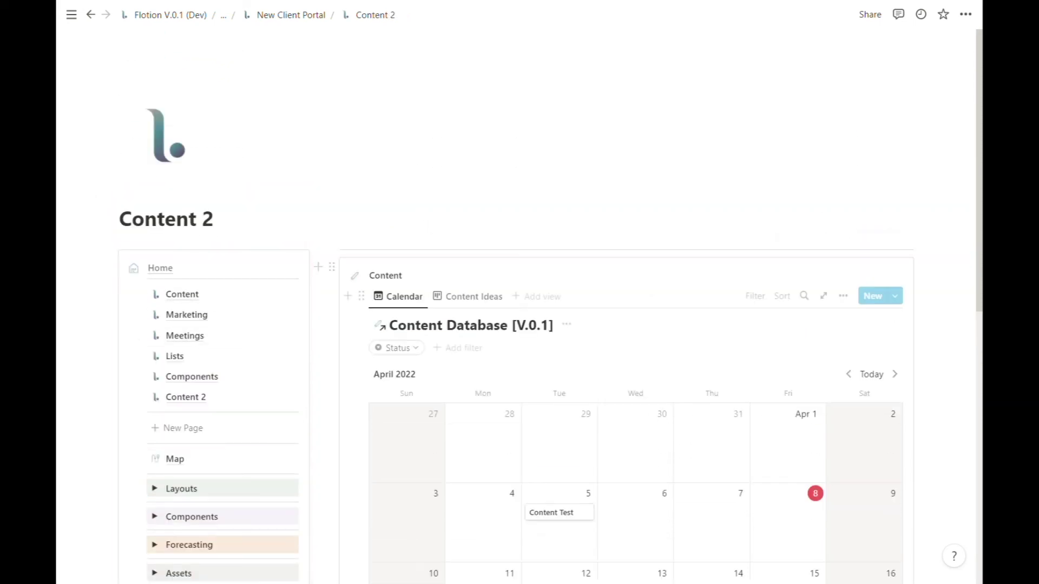
scroll(723, 366, down, 1)
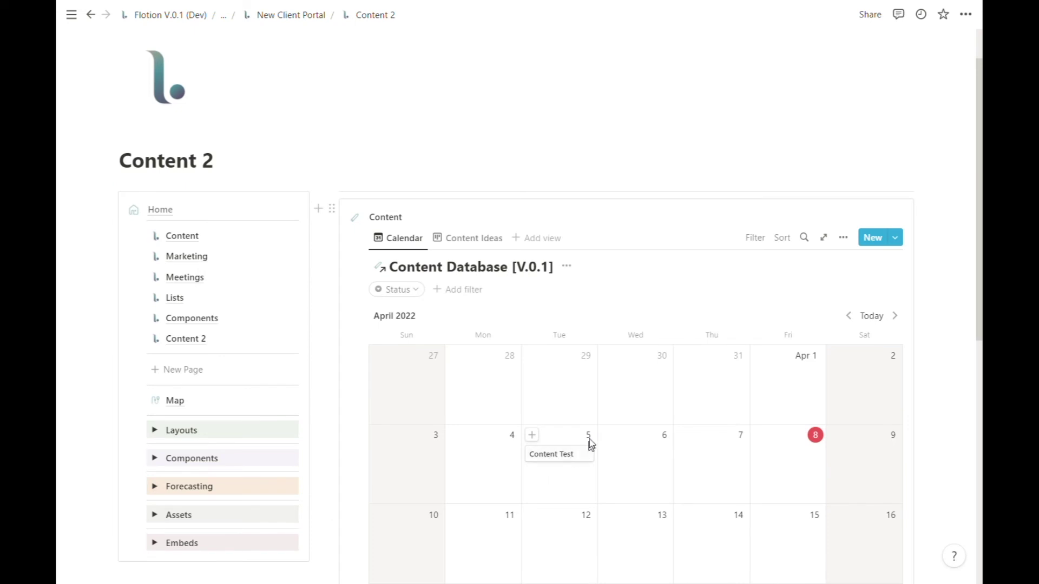
scroll(610, 436, down, 2)
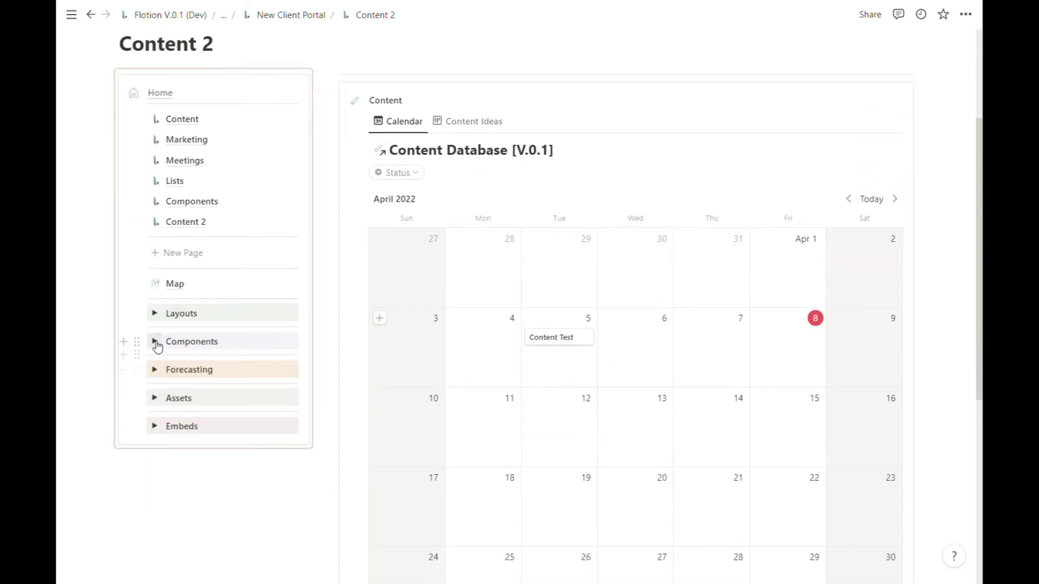
Expand the Components toggle on the Content 2 page, examine the prebuilt components in each category, and collapse the toggle.
click(155, 342)
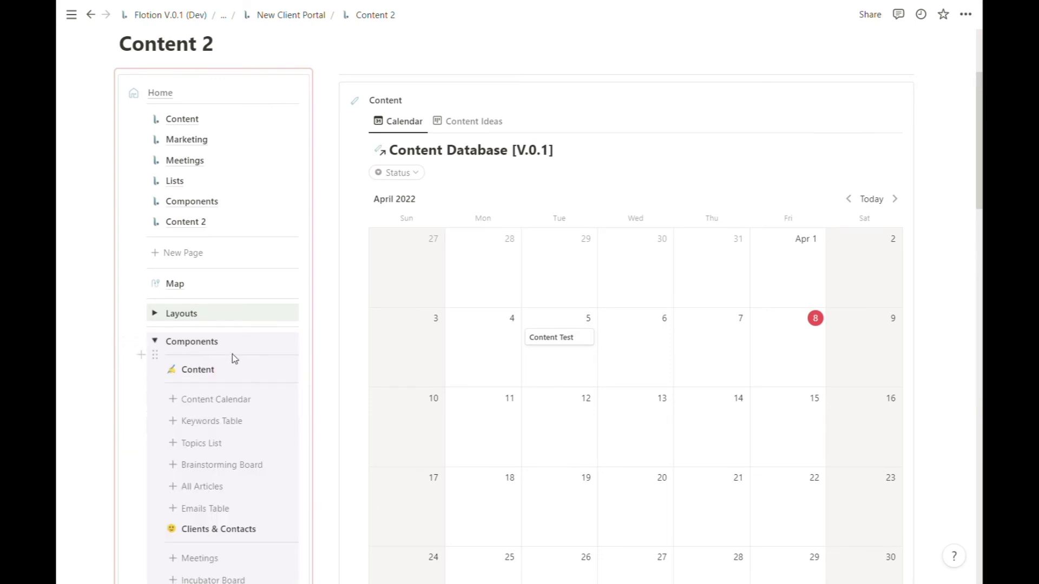
scroll(232, 354, down, 2)
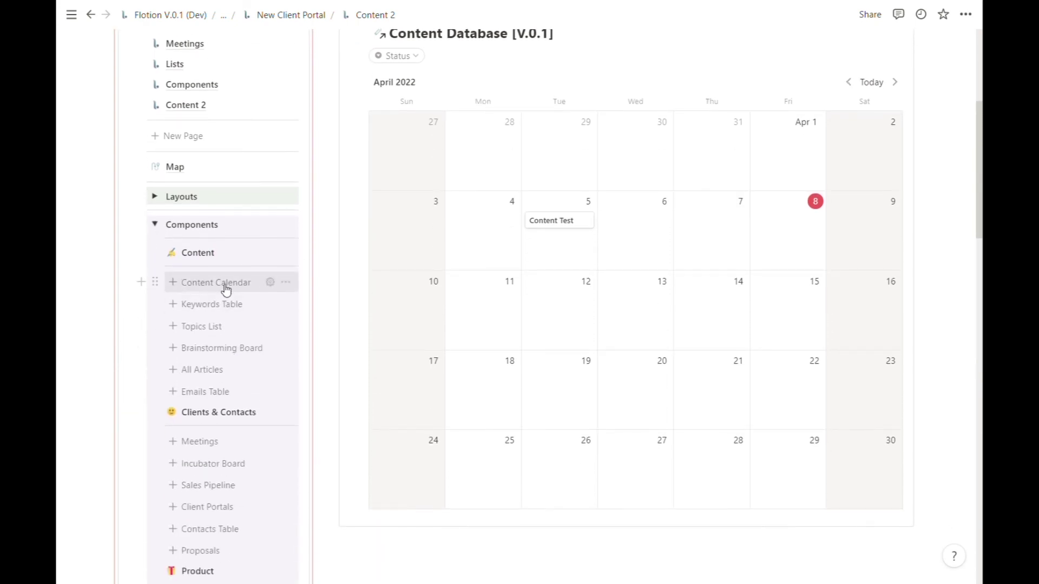
scroll(230, 287, down, 1)
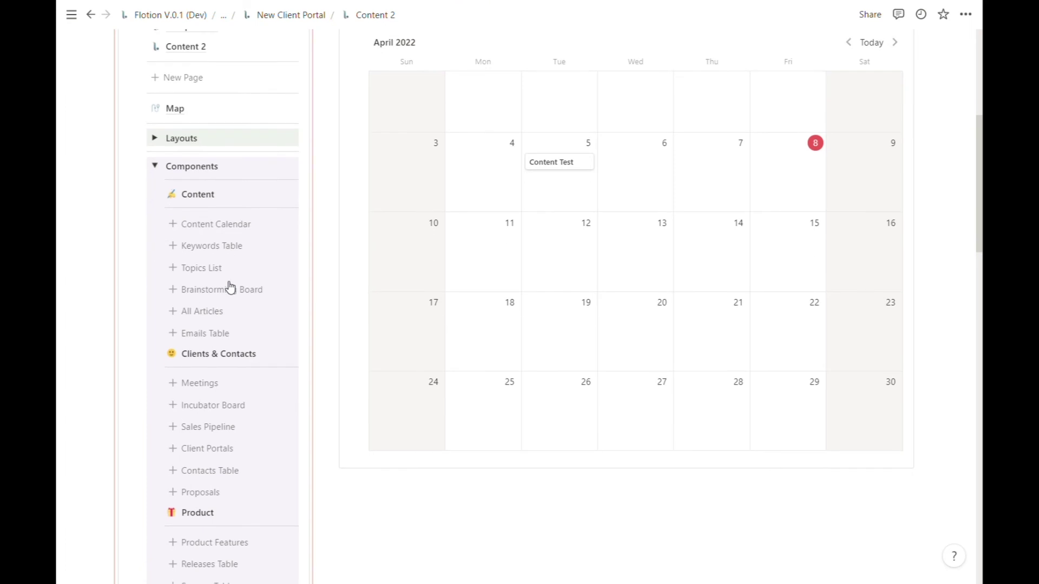
scroll(235, 273, up, 1)
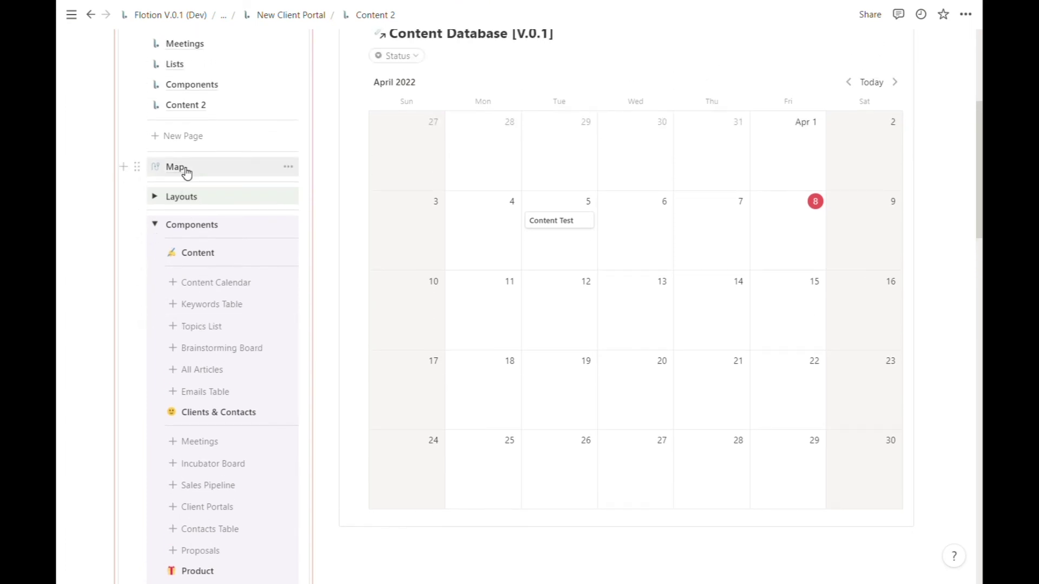
scroll(230, 282, down, 1)
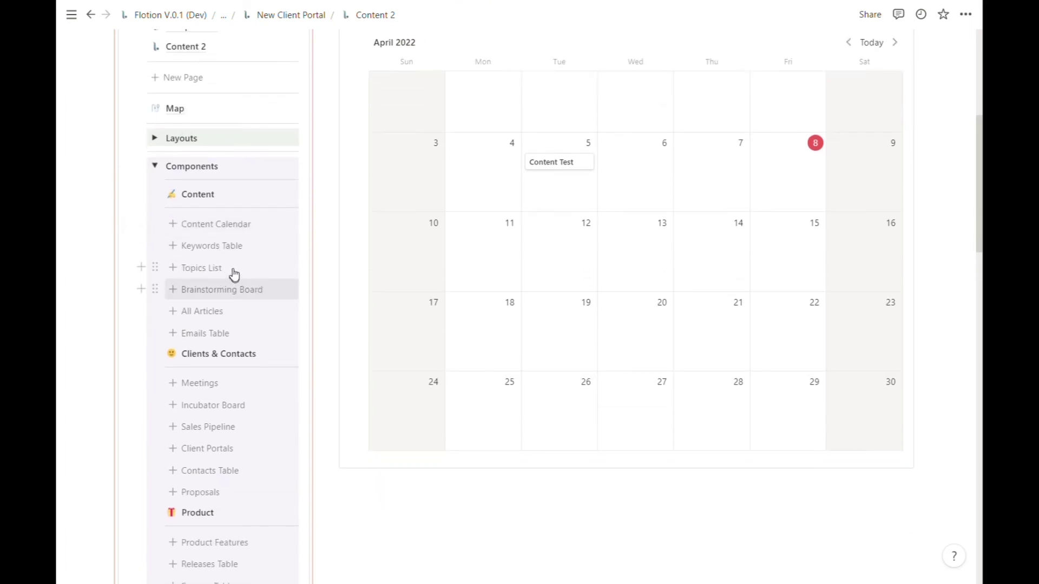
scroll(219, 261, down, 1)
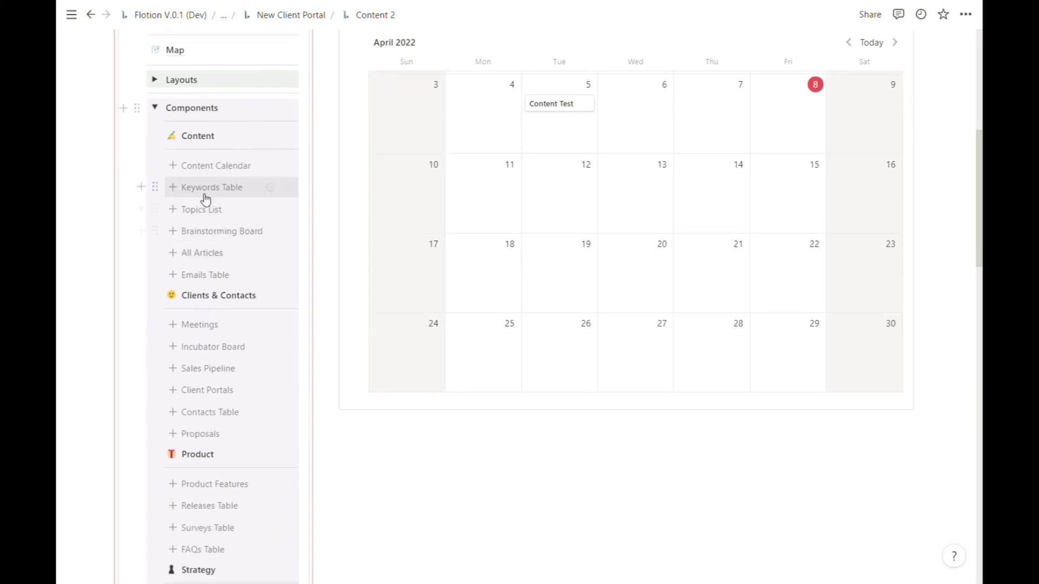
scroll(214, 178, down, 7)
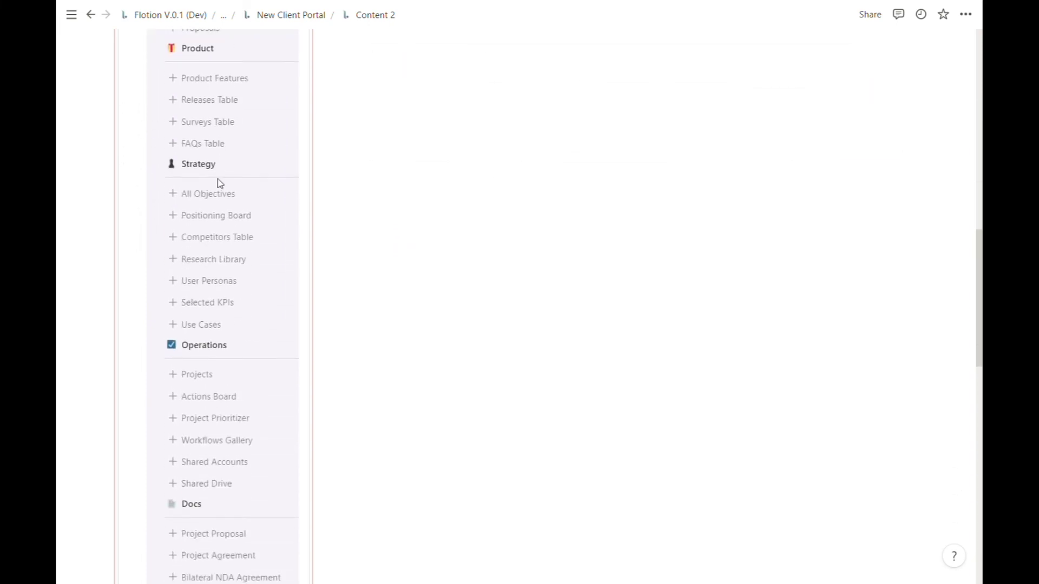
scroll(238, 286, down, 6)
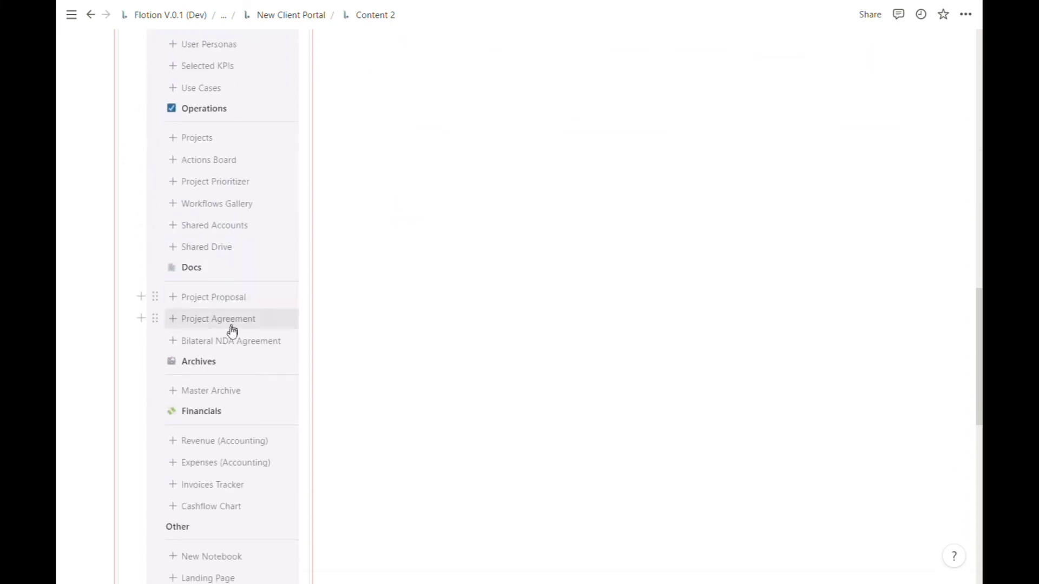
scroll(232, 331, up, 10)
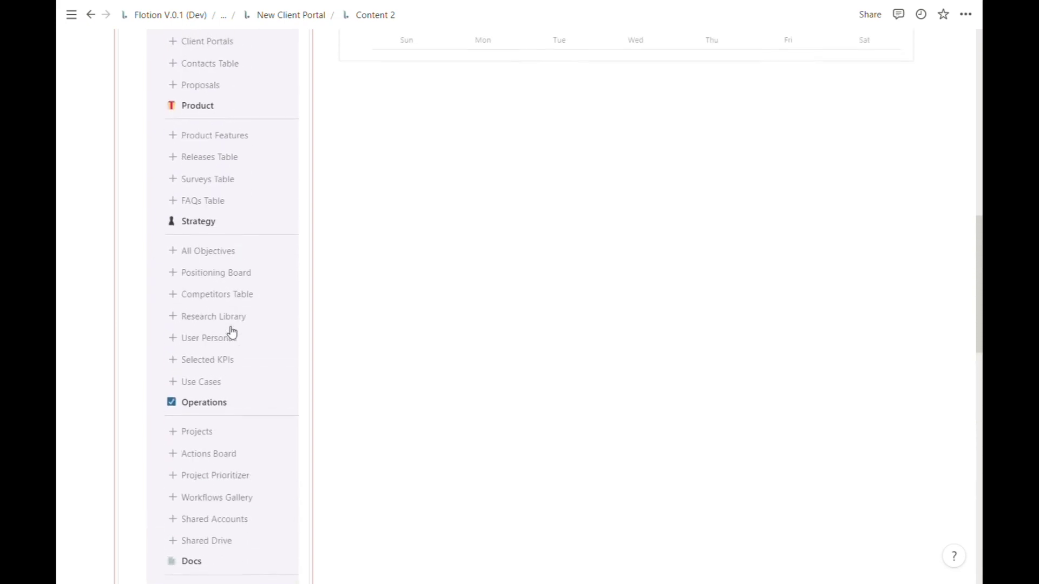
scroll(232, 333, up, 5)
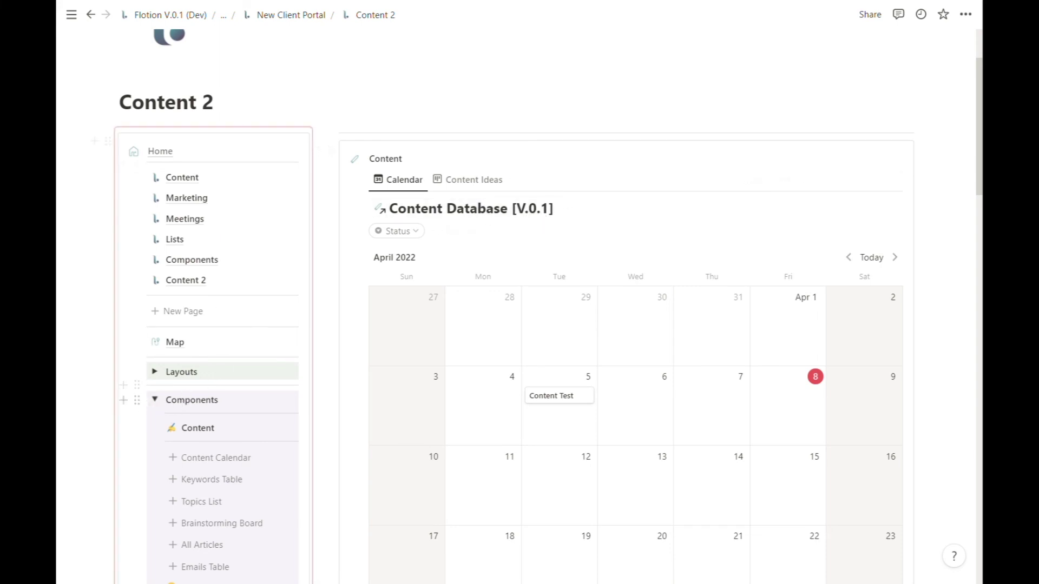
click(155, 401)
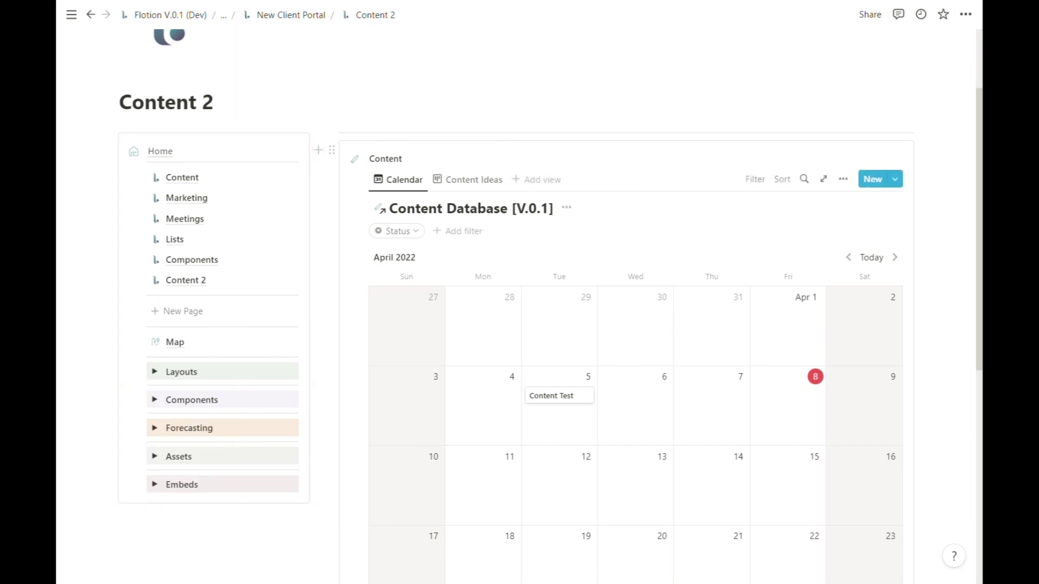
Leave the Content 2 page by way of the parent New Client Portal page and return to the Flotion V.0.1 (Dev) dashboard.
click(301, 18)
click(301, 18)
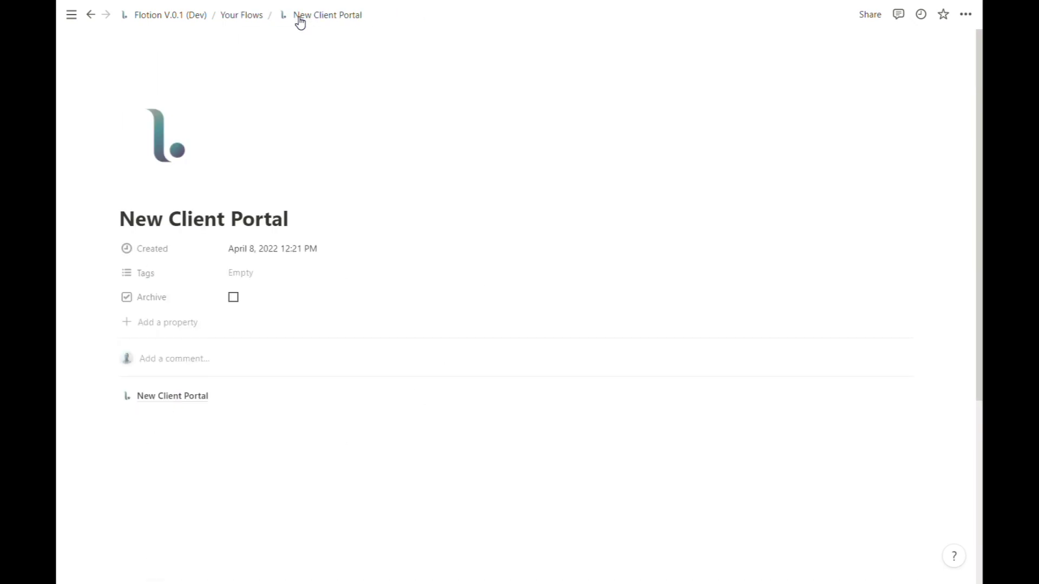
click(186, 17)
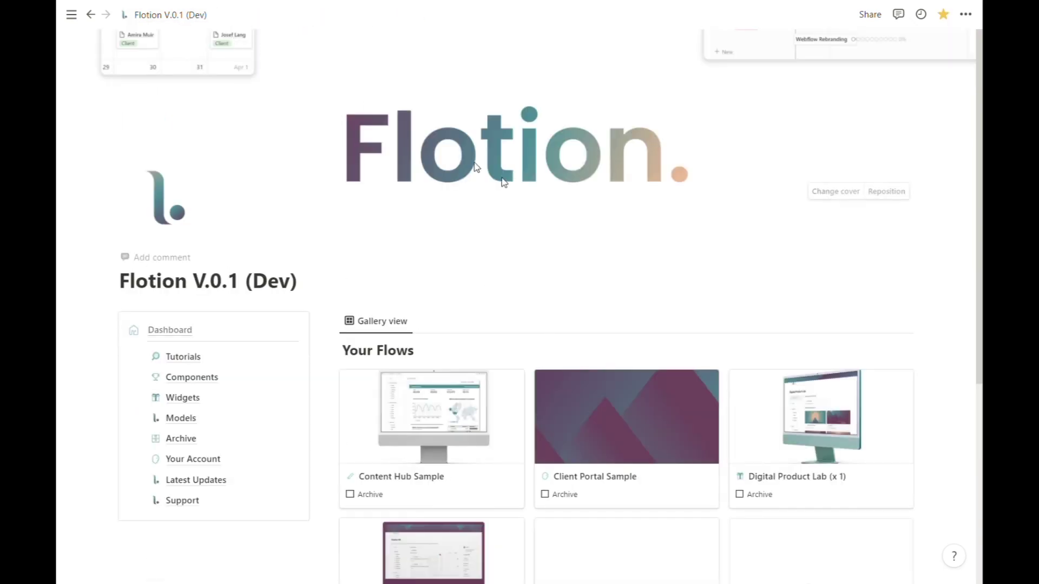
View the Content 2 page through the New Client Portal flow in the Your Flows gallery, and go back to the dashboard.
scroll(831, 417, down, 2)
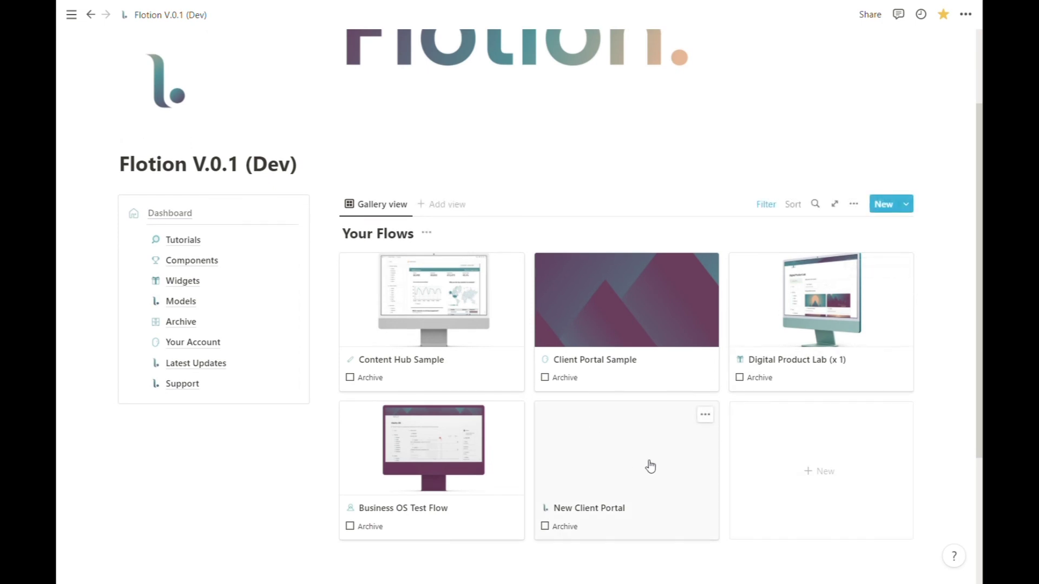
click(627, 479)
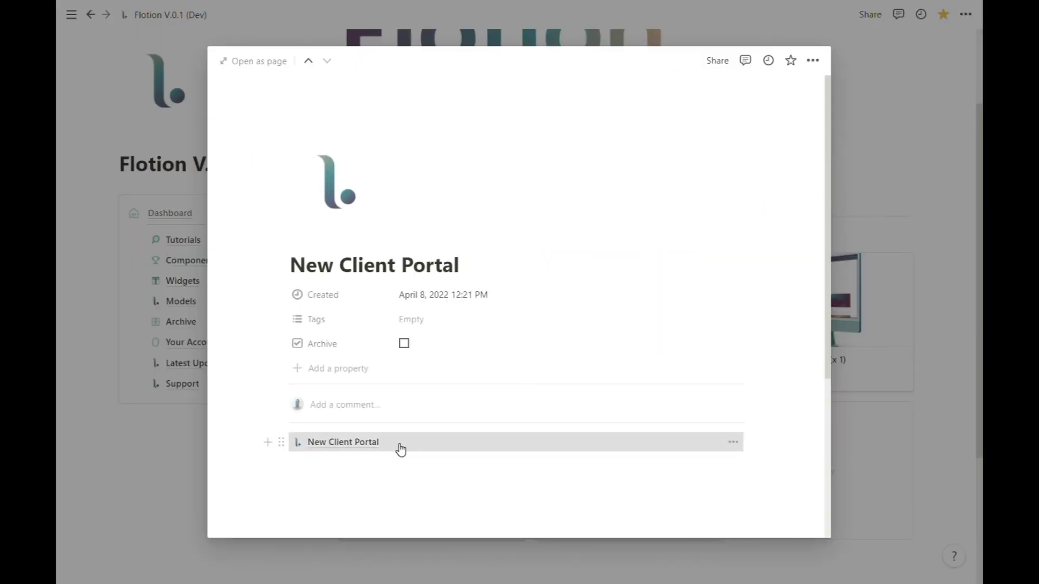
click(399, 448)
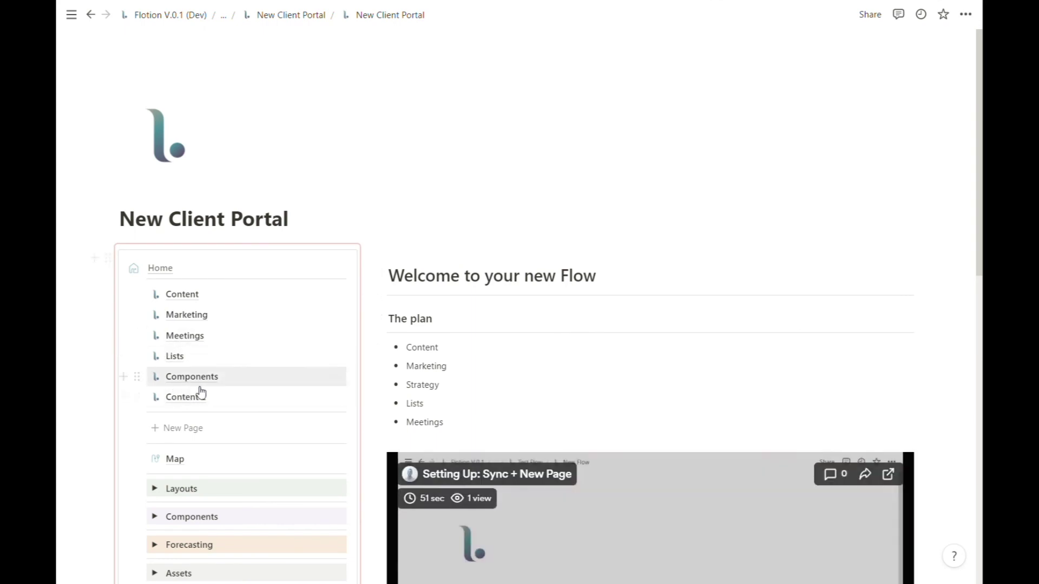
click(205, 398)
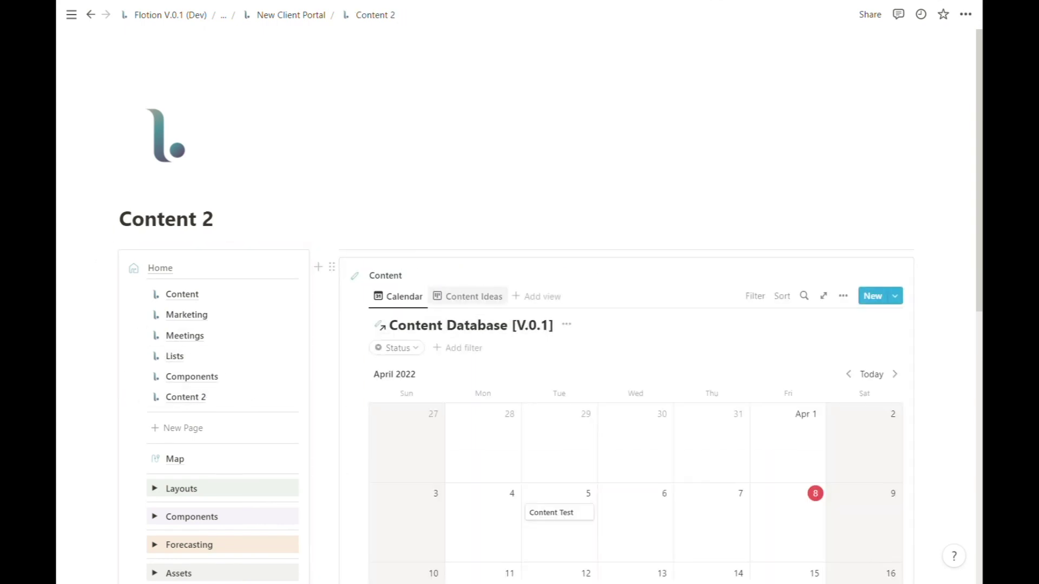
click(176, 18)
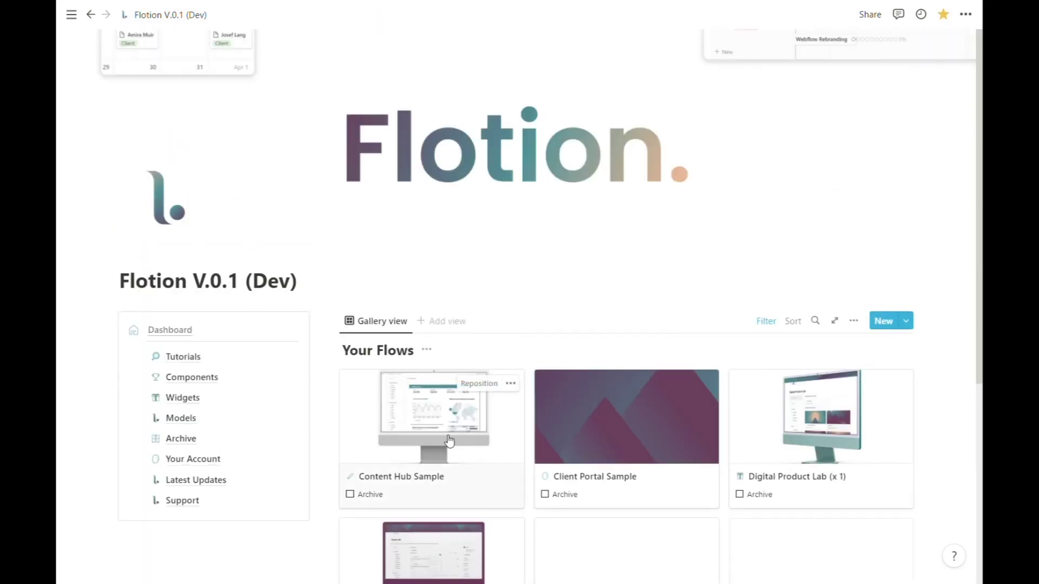